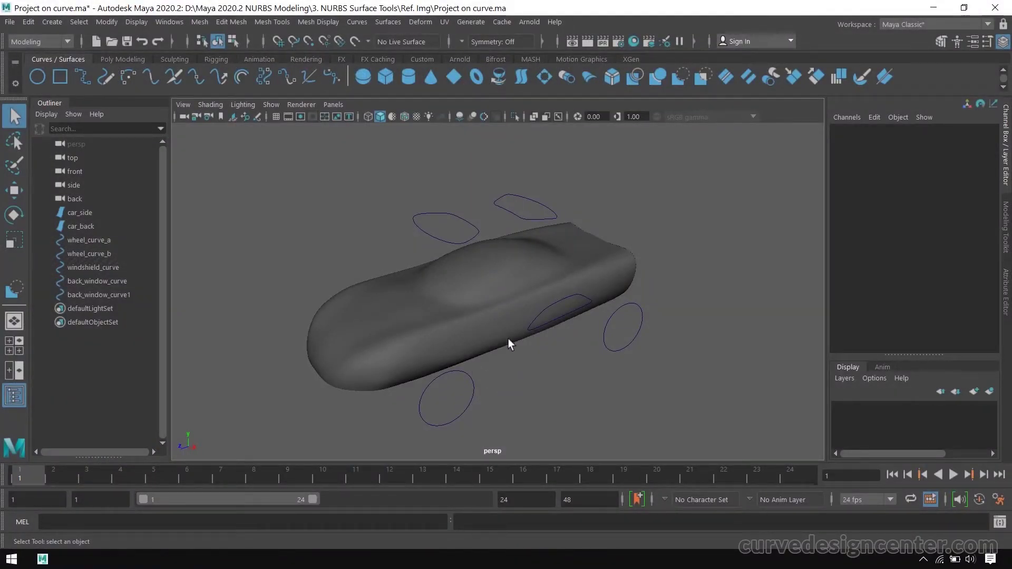
Select both wheel curves, the side window curve and the car body surface
{"action": "left_click", "coordinate": [400, 340]}
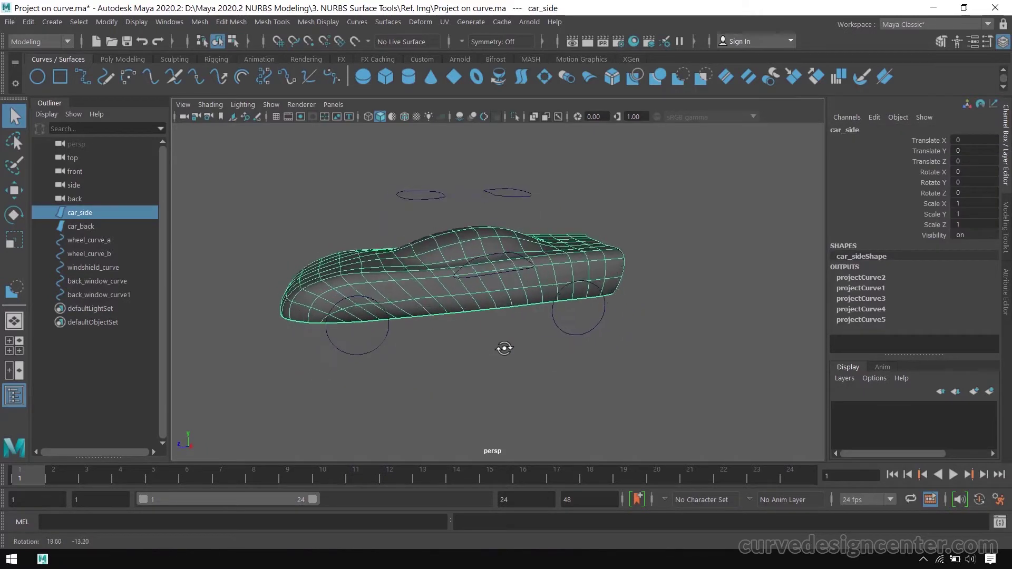
{"action": "mouse_move", "coordinate": [509, 344]}
{"action": "left_mouse_down", "text": "alt"}
{"action": "mouse_move", "coordinate": [502, 348]}
{"action": "mouse_move", "coordinate": [551, 323]}
{"action": "mouse_move", "coordinate": [598, 382]}
{"action": "mouse_move", "coordinate": [512, 373]}
{"action": "left_mouse_up", "text": "alt"}
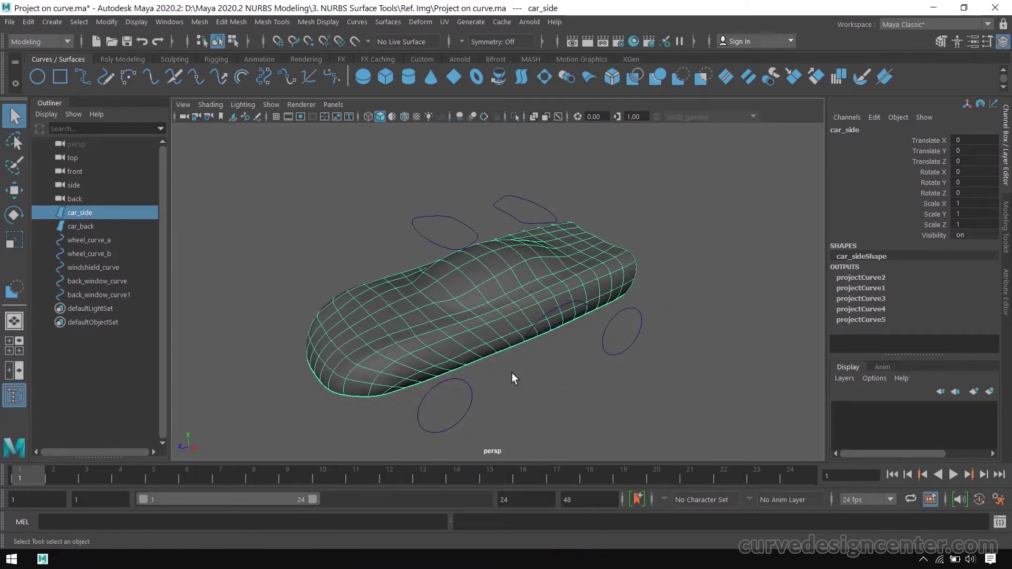
{"action": "mouse_move", "coordinate": [511, 376]}
{"action": "left_mouse_down", "text": "alt"}
{"action": "mouse_move", "coordinate": [606, 345]}
{"action": "mouse_move", "coordinate": [491, 416]}
{"action": "mouse_move", "coordinate": [435, 405]}
{"action": "left_mouse_up", "text": "alt"}
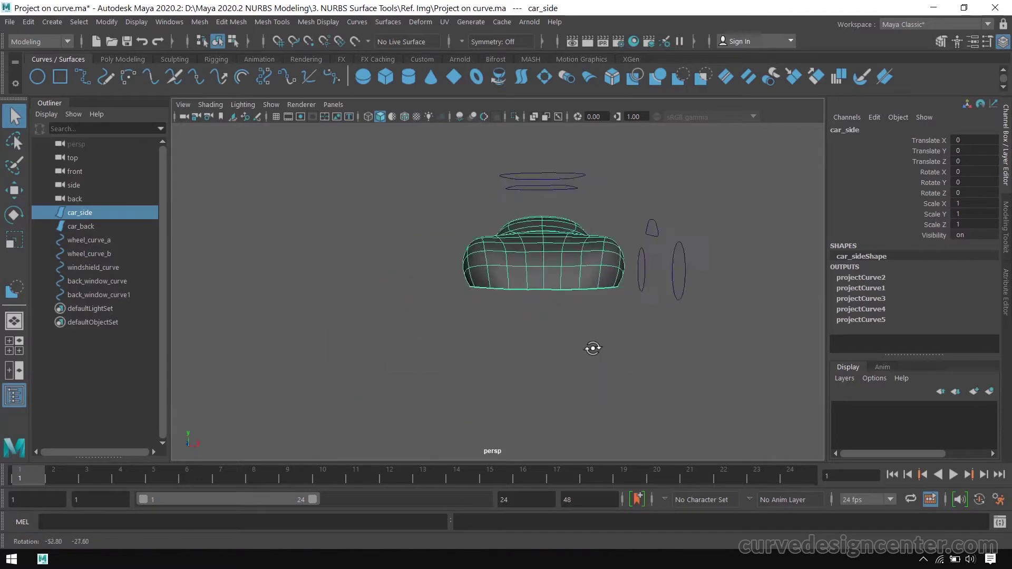
{"action": "left_click_drag", "start_coordinate": [618, 344], "coordinate": [617, 348]}
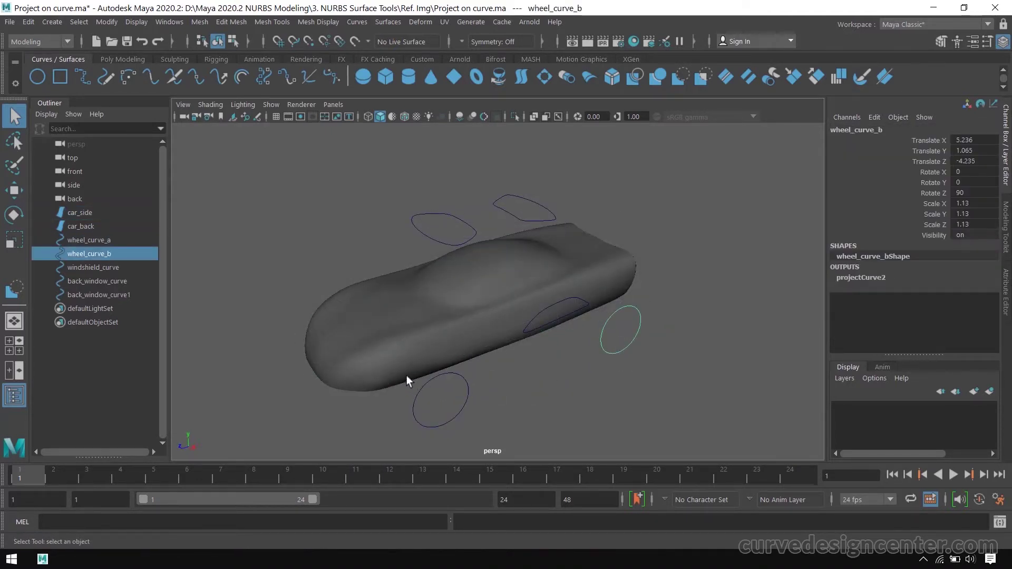
{"action": "mouse_move", "coordinate": [545, 398]}
{"action": "left_mouse_down", "text": "alt"}
{"action": "mouse_move", "coordinate": [581, 402]}
{"action": "mouse_move", "coordinate": [618, 358]}
{"action": "mouse_move", "coordinate": [602, 384]}
{"action": "mouse_move", "coordinate": [406, 187]}
{"action": "mouse_move", "coordinate": [434, 213]}
{"action": "left_mouse_up", "text": "alt"}
{"action": "left_click", "coordinate": [616, 311]}
{"action": "left_click_drag", "start_coordinate": [459, 165], "coordinate": [517, 203]}
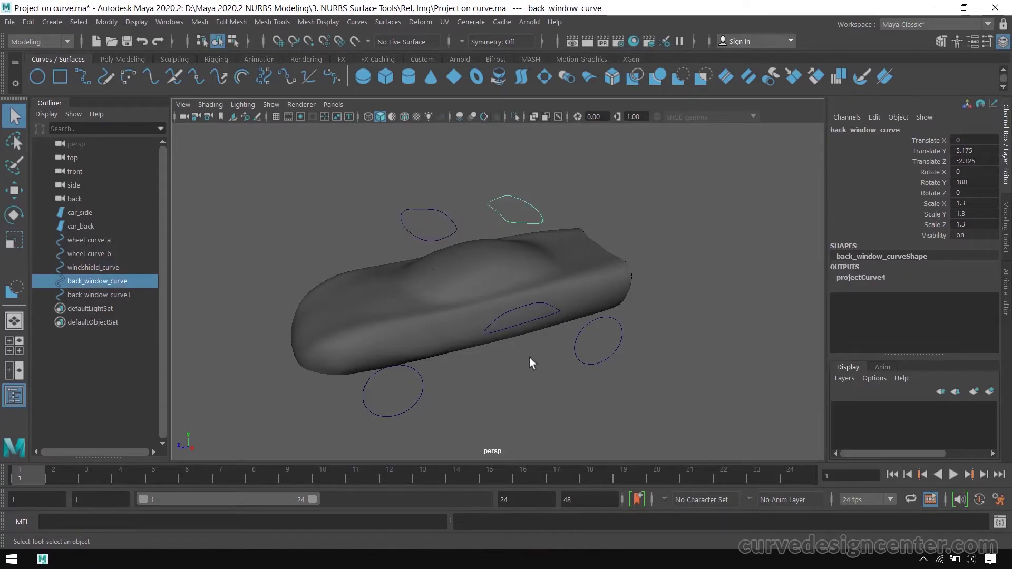
{"action": "mouse_move", "coordinate": [531, 356]}
{"action": "left_mouse_down", "text": "alt"}
{"action": "mouse_move", "coordinate": [569, 366]}
{"action": "mouse_move", "coordinate": [558, 330]}
{"action": "mouse_move", "coordinate": [522, 374]}
{"action": "left_mouse_up", "text": "alt"}
{"action": "left_click", "coordinate": [521, 374]}
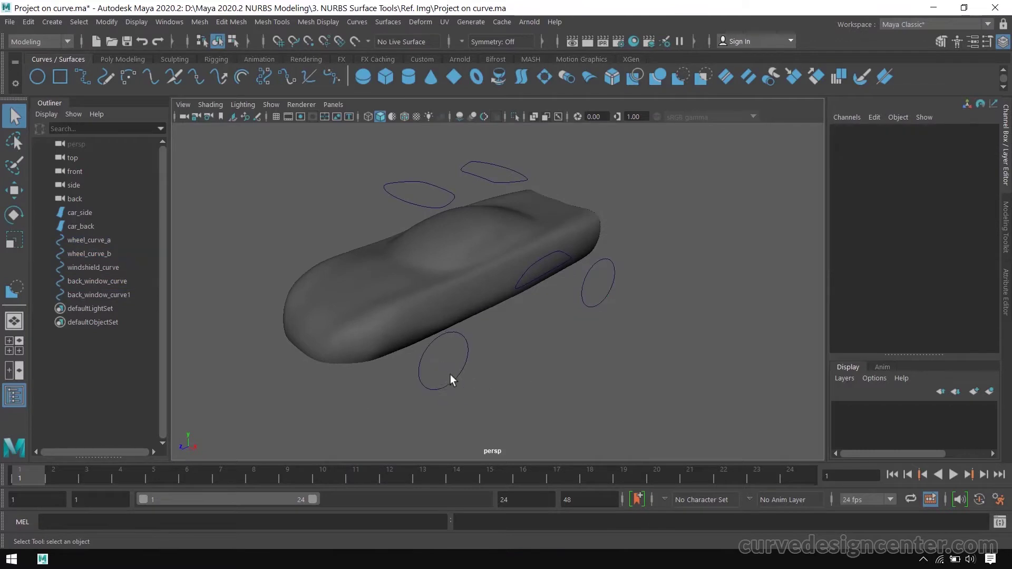
{"action": "left_click", "coordinate": [460, 372]}
{"action": "left_click", "coordinate": [602, 290], "text": "shift"}
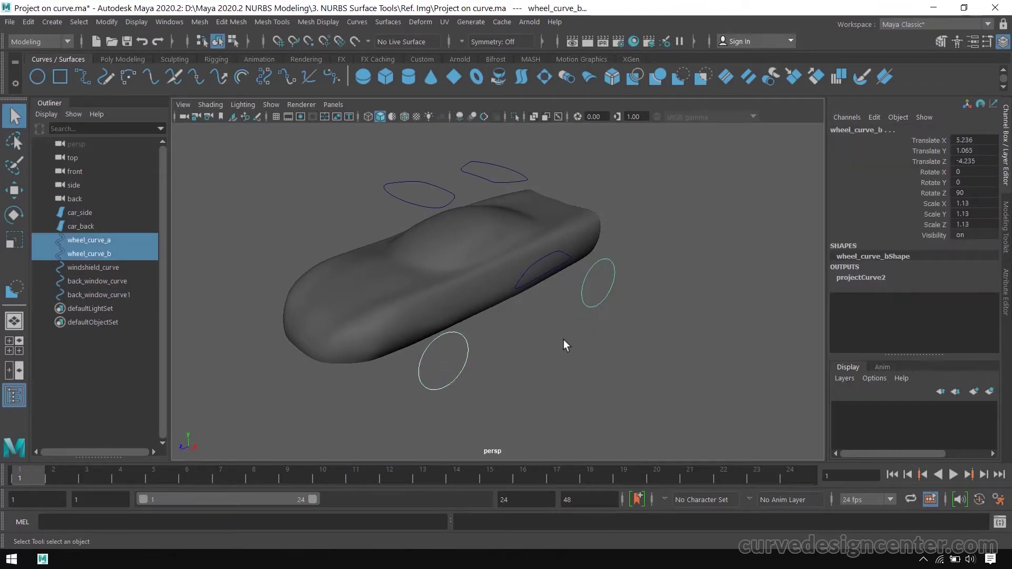
{"action": "mouse_move", "coordinate": [564, 339]}
{"action": "left_mouse_down", "text": "alt"}
{"action": "mouse_move", "coordinate": [524, 361]}
{"action": "mouse_move", "coordinate": [557, 328]}
{"action": "left_mouse_up", "text": "alt"}
{"action": "left_click", "coordinate": [557, 326], "text": "shift"}
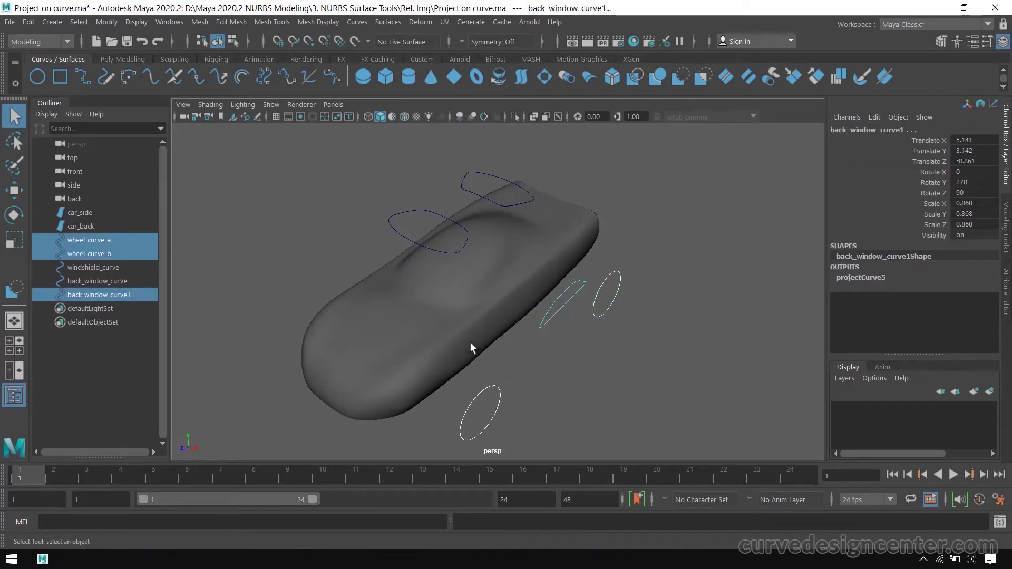
{"action": "left_click", "coordinate": [430, 322], "text": "shift"}
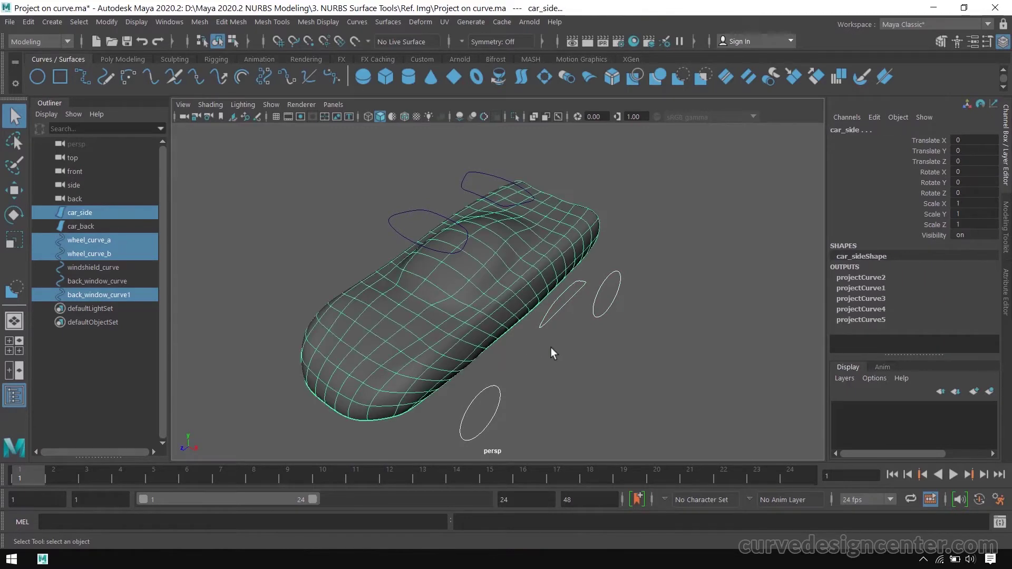
Project the selected curves onto the car body from the maximized side view
{"action": "key", "text": "space"}
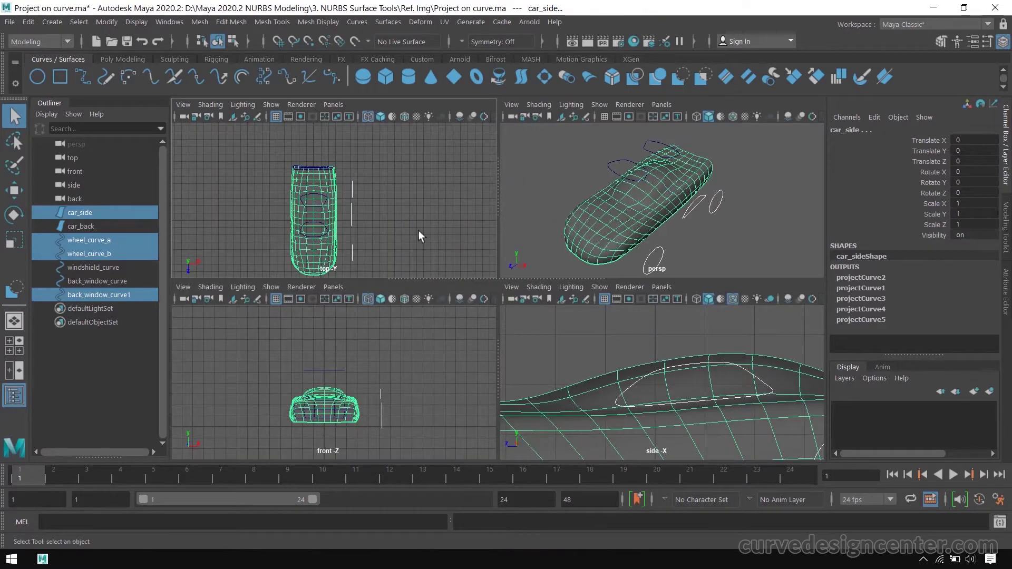
{"action": "key", "text": "space"}
{"action": "key", "text": "space"}
{"action": "scroll", "coordinate": [585, 261], "scroll_direction": "down", "scroll_amount": 3}
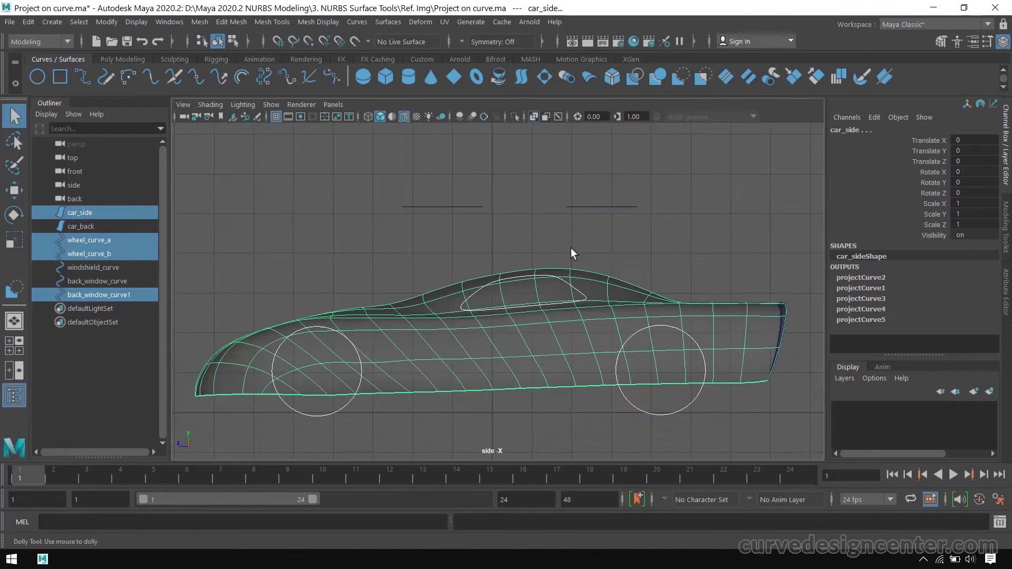
{"action": "scroll", "coordinate": [571, 248], "scroll_direction": "down", "scroll_amount": 2}
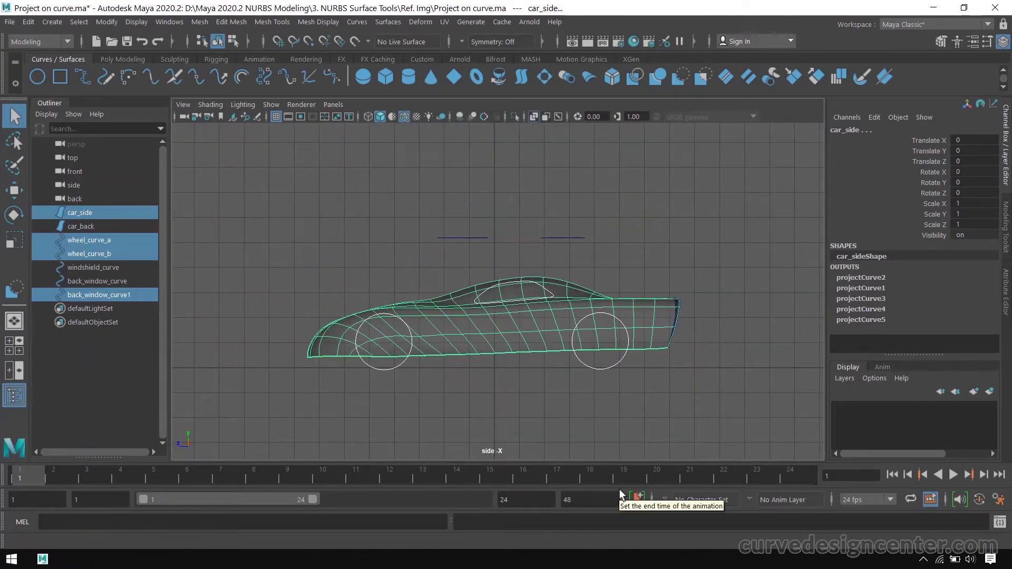
{"action": "left_click", "coordinate": [388, 22]}
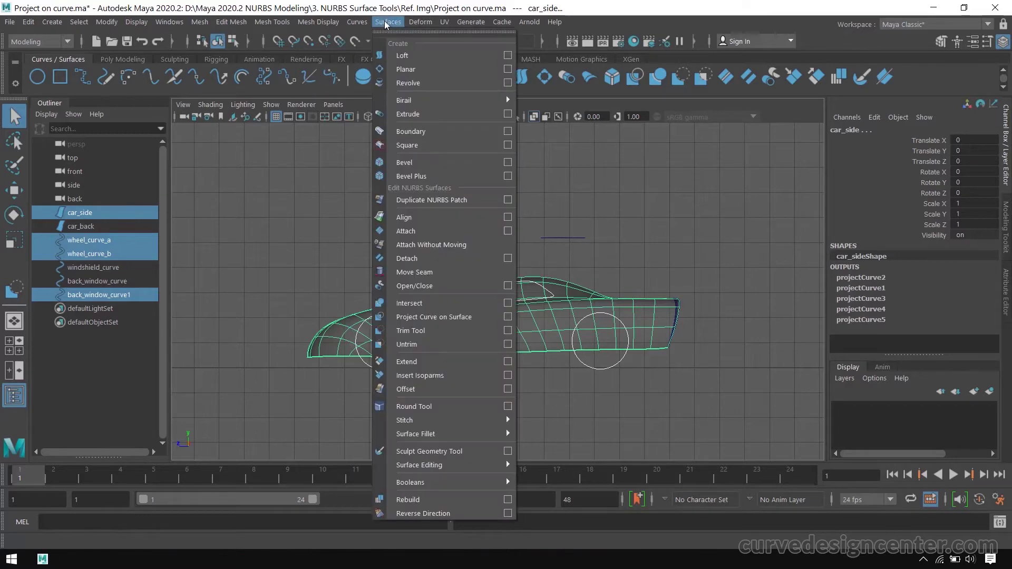
{"action": "left_click", "coordinate": [443, 318]}
{"action": "key", "text": "space"}
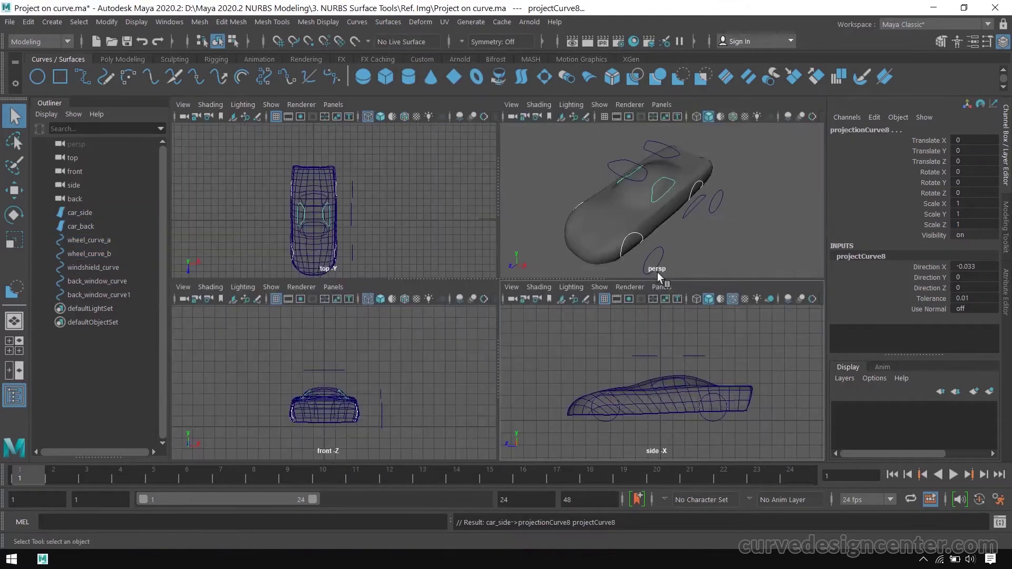
{"action": "key", "text": "space"}
{"action": "mouse_move", "coordinate": [676, 214]}
{"action": "left_mouse_down", "text": "alt"}
{"action": "mouse_move", "coordinate": [566, 345]}
{"action": "mouse_move", "coordinate": [494, 354]}
{"action": "left_mouse_up", "text": "alt"}
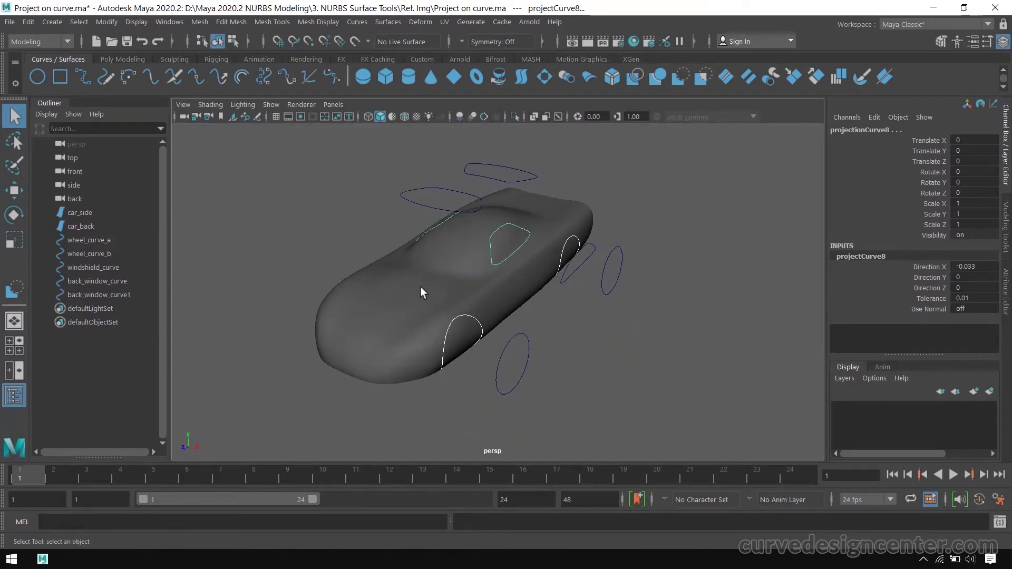
Select the windshield curve, back window curve and car body surface
{"action": "left_click_drag", "start_coordinate": [647, 345], "coordinate": [621, 351], "text": "alt"}
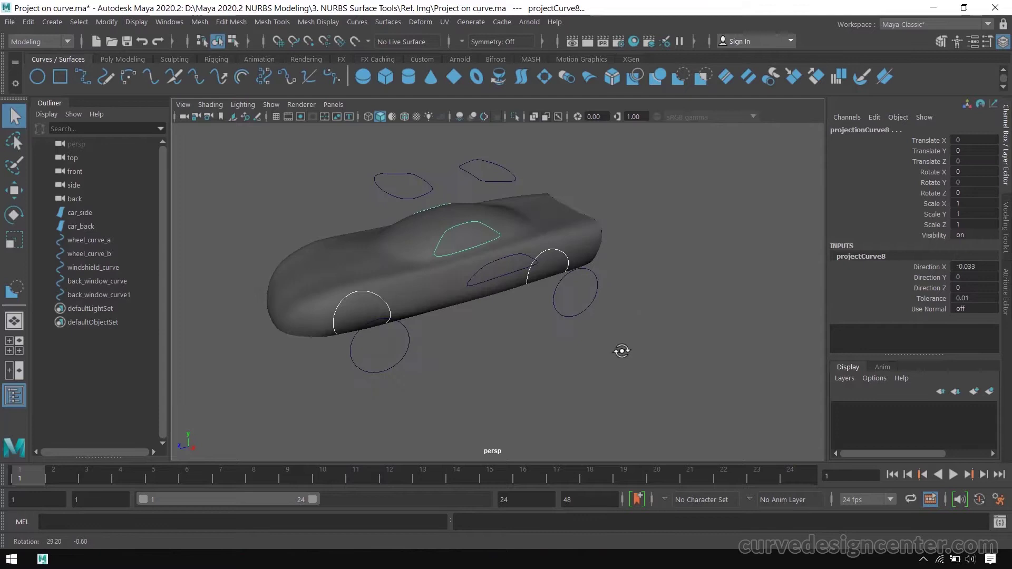
{"action": "left_click", "coordinate": [411, 169]}
{"action": "left_click", "coordinate": [473, 170], "text": "shift"}
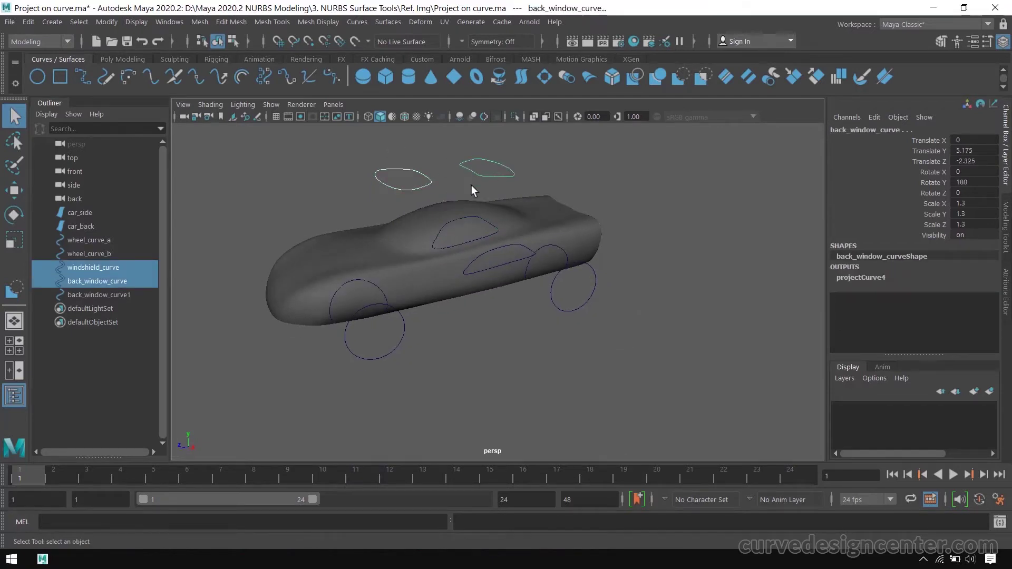
{"action": "left_click", "coordinate": [363, 252], "text": "shift"}
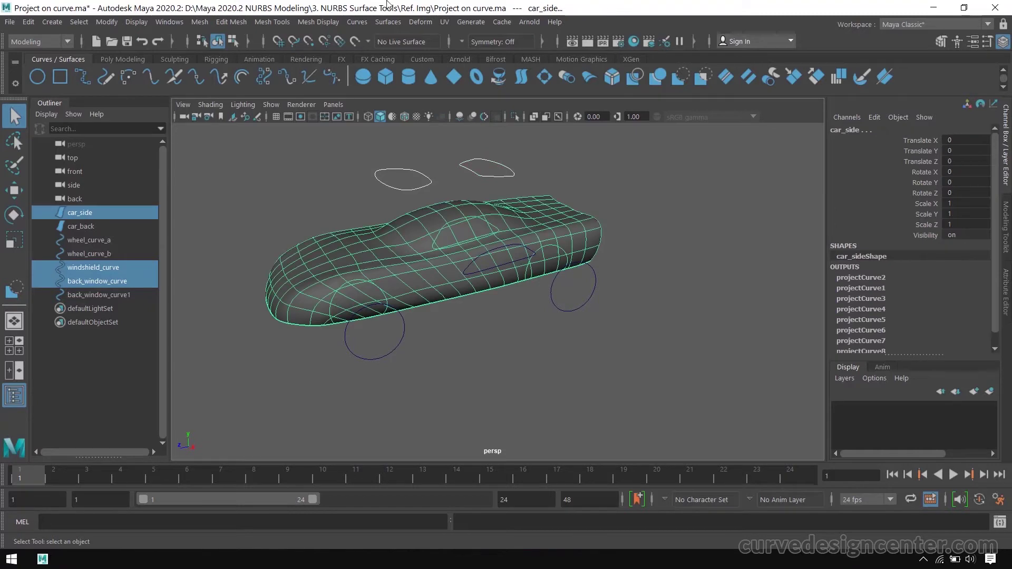
Project the roof curves onto the body from the maximized top view and inspect them
{"action": "key", "text": "space"}
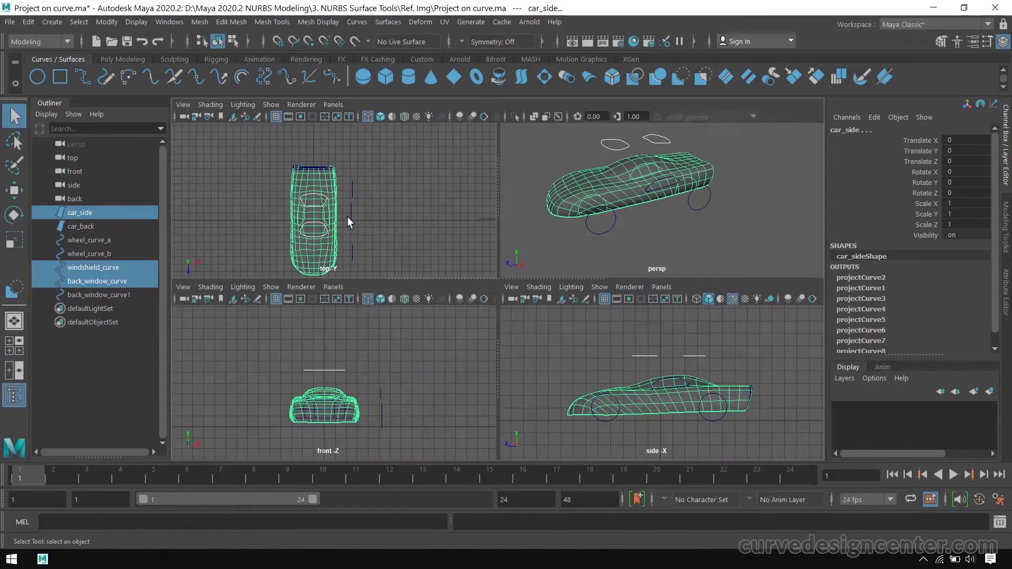
{"action": "key", "text": "space"}
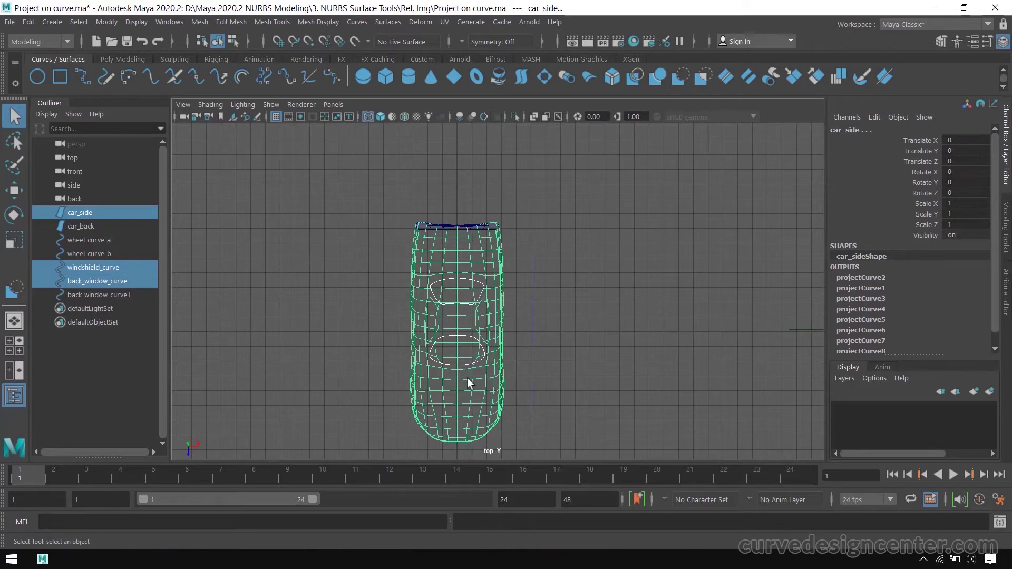
{"action": "left_click", "coordinate": [389, 22]}
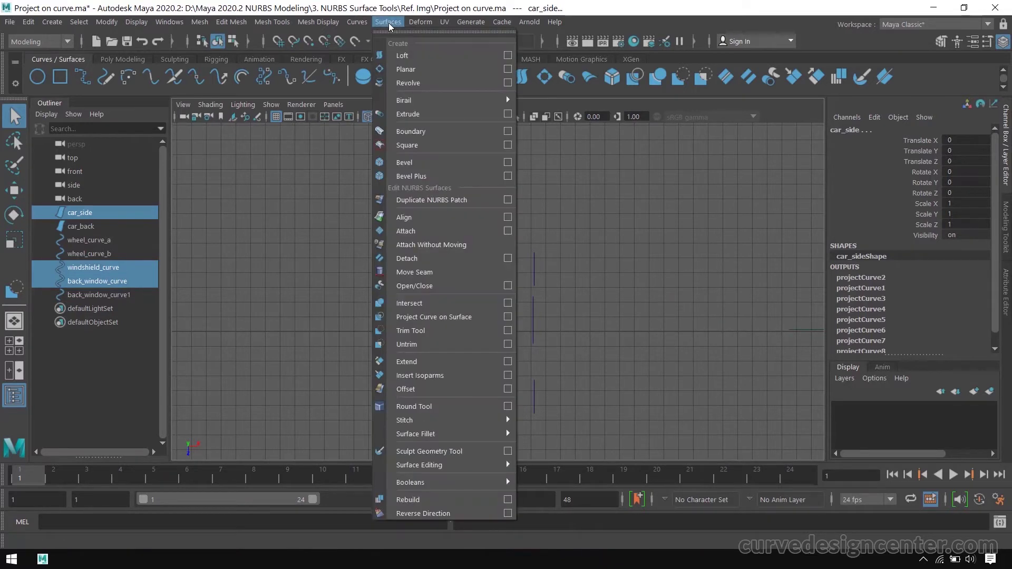
{"action": "left_click", "coordinate": [444, 317]}
{"action": "key", "text": "space"}
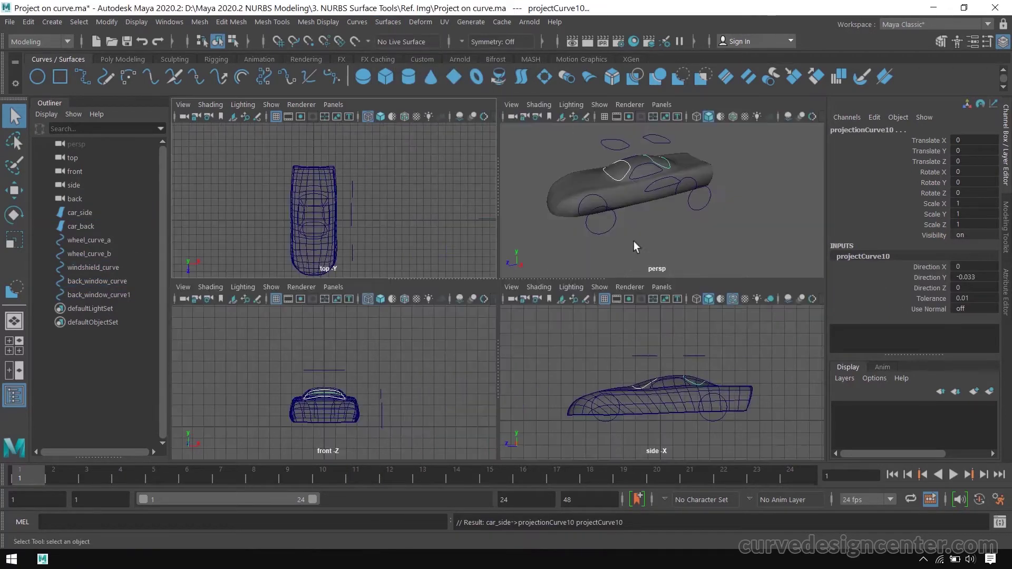
{"action": "key", "text": "space"}
{"action": "mouse_move", "coordinate": [440, 307]}
{"action": "left_mouse_down", "text": "alt"}
{"action": "mouse_move", "coordinate": [463, 325]}
{"action": "mouse_move", "coordinate": [439, 271]}
{"action": "left_mouse_up", "text": "alt"}
{"action": "mouse_move", "coordinate": [490, 233]}
{"action": "left_mouse_down", "text": "alt"}
{"action": "mouse_move", "coordinate": [508, 295]}
{"action": "mouse_move", "coordinate": [477, 296]}
{"action": "left_mouse_up", "text": "alt"}
Move the windshield curve along the car's length with the Move tool
{"action": "left_click", "coordinate": [392, 186]}
{"action": "key", "text": "w"}
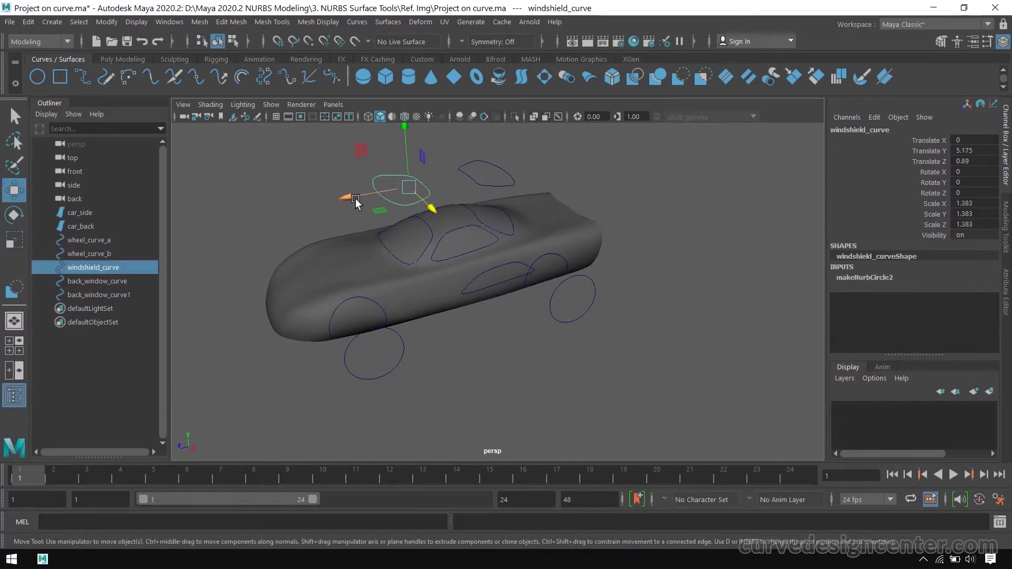
{"action": "mouse_move", "coordinate": [356, 203]}
{"action": "left_mouse_down"}
{"action": "mouse_move", "coordinate": [329, 212]}
{"action": "mouse_move", "coordinate": [351, 208]}
{"action": "left_mouse_up"}
Nudge the back window curve to check its live projection, then undo the nudge
{"action": "left_click", "coordinate": [487, 177]}
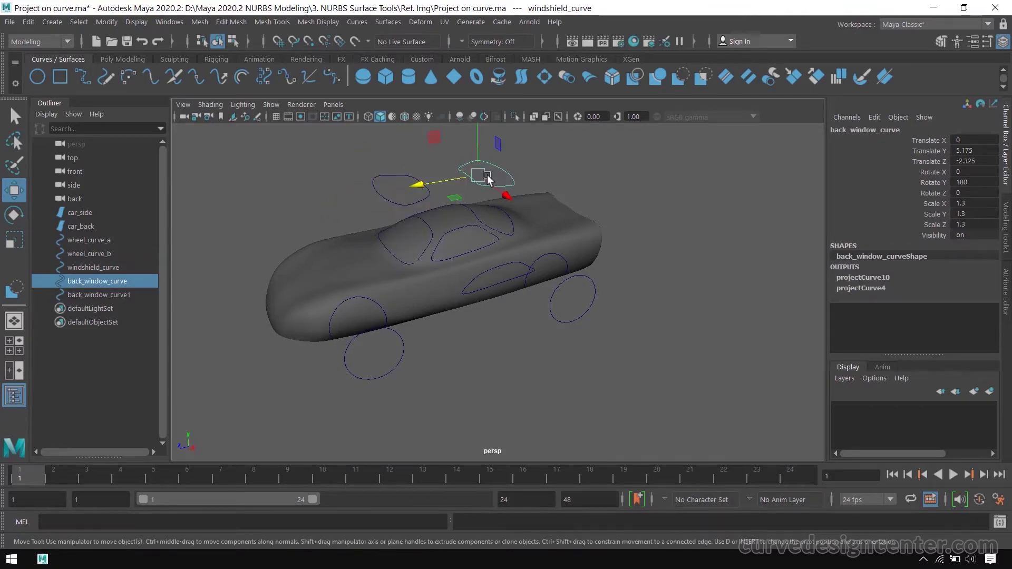
{"action": "left_click_drag", "start_coordinate": [418, 187], "coordinate": [423, 192]}
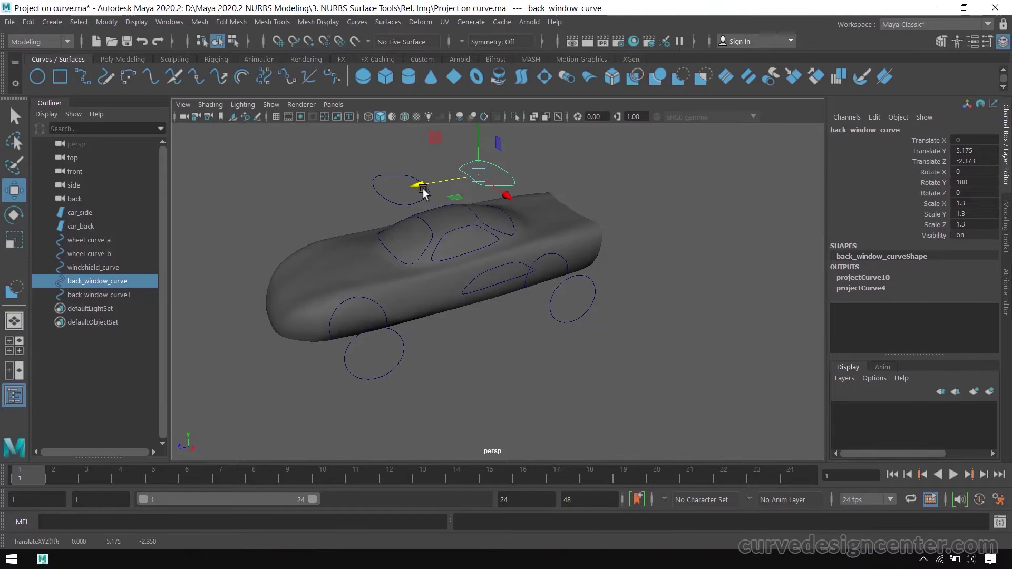
{"action": "key", "text": "ctrl+z"}
{"action": "left_click_drag", "start_coordinate": [487, 341], "coordinate": [503, 363], "text": "alt"}
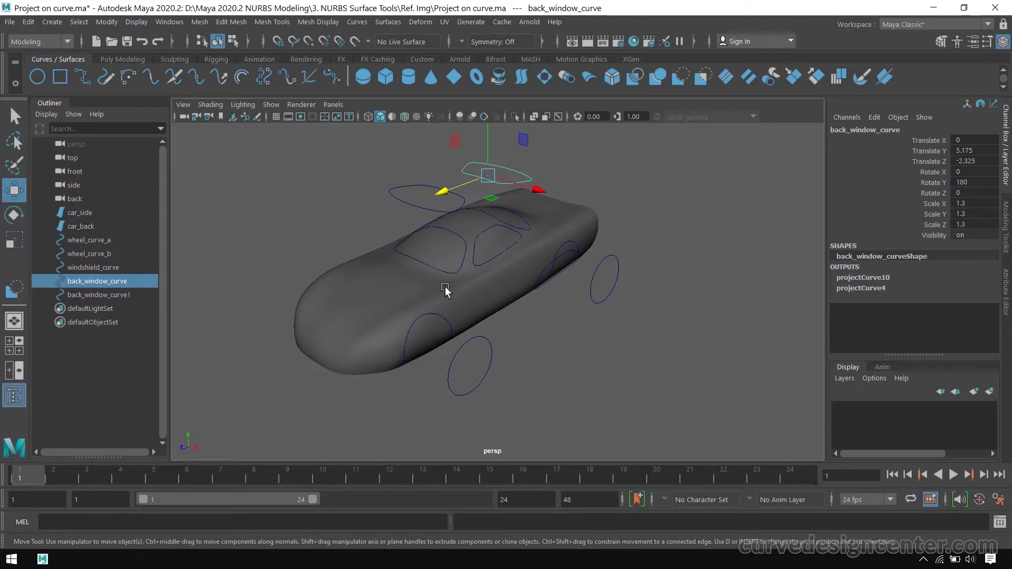
{"action": "left_click", "coordinate": [580, 353]}
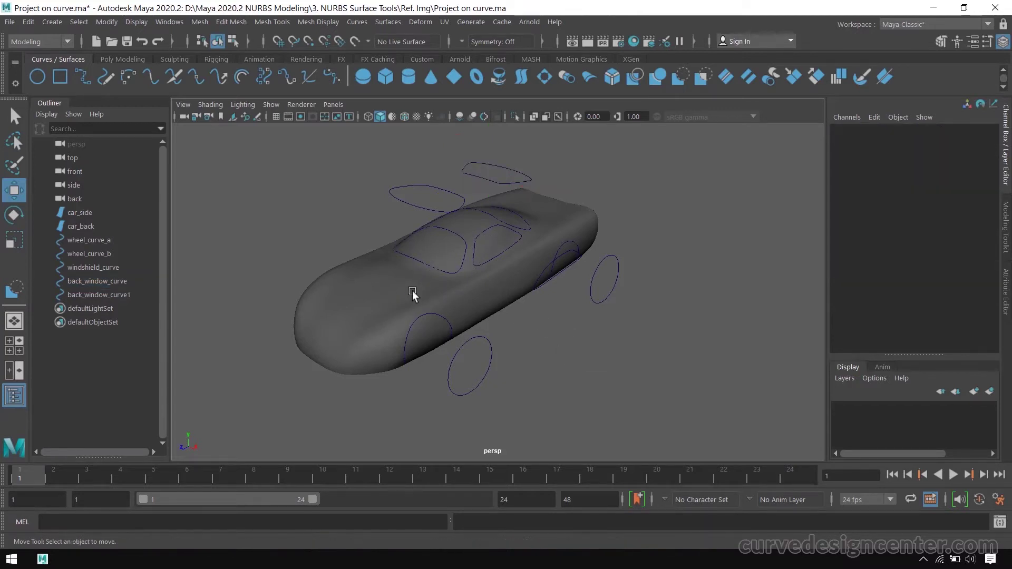
Trim car_side, keeping the main body region so window and wheel openings are cut out
{"action": "left_click", "coordinate": [396, 314]}
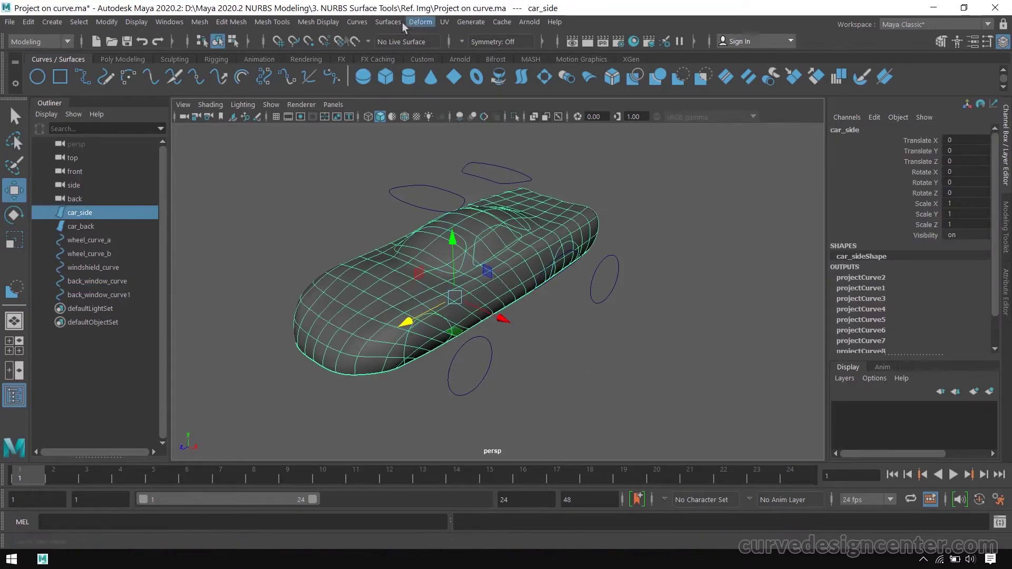
{"action": "left_click", "coordinate": [389, 22]}
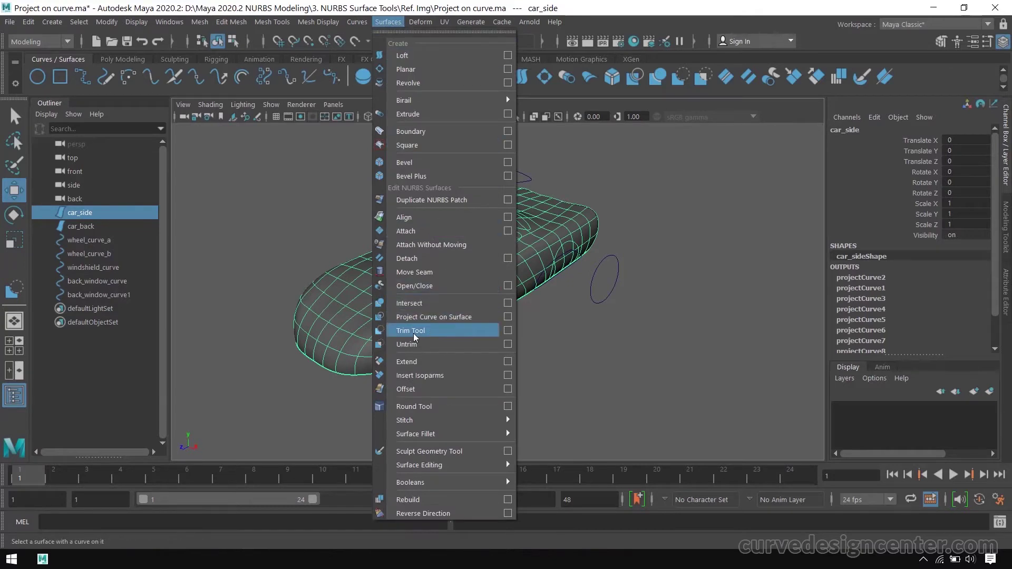
{"action": "left_click", "coordinate": [507, 331]}
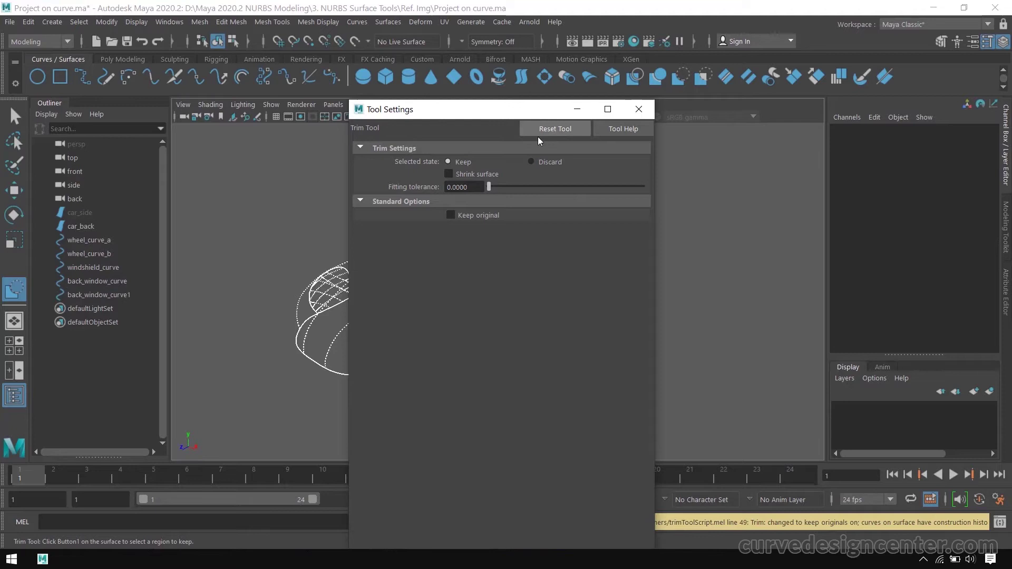
{"action": "left_click", "coordinate": [639, 109]}
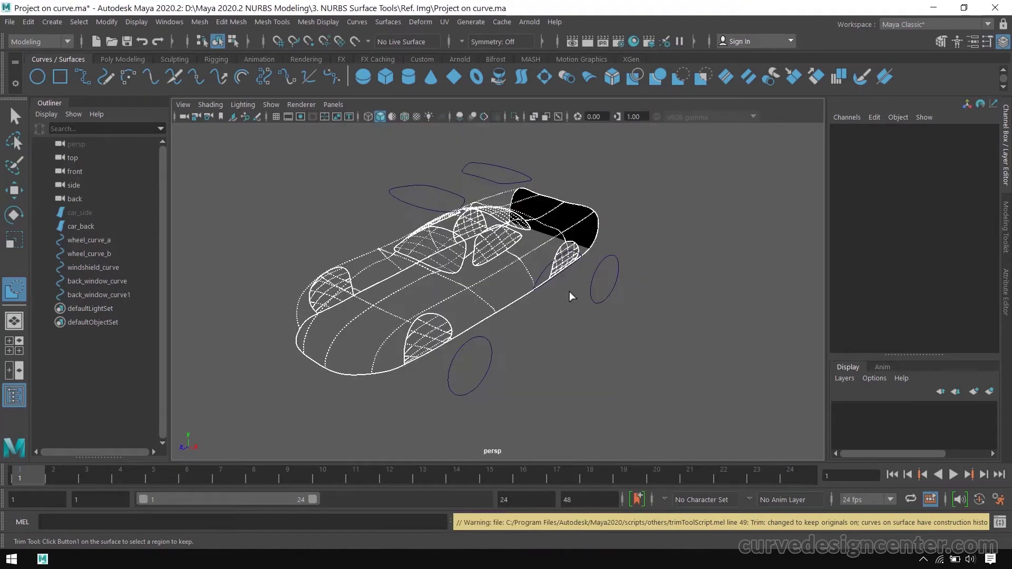
{"action": "left_click_drag", "start_coordinate": [409, 284], "coordinate": [441, 303], "text": "alt"}
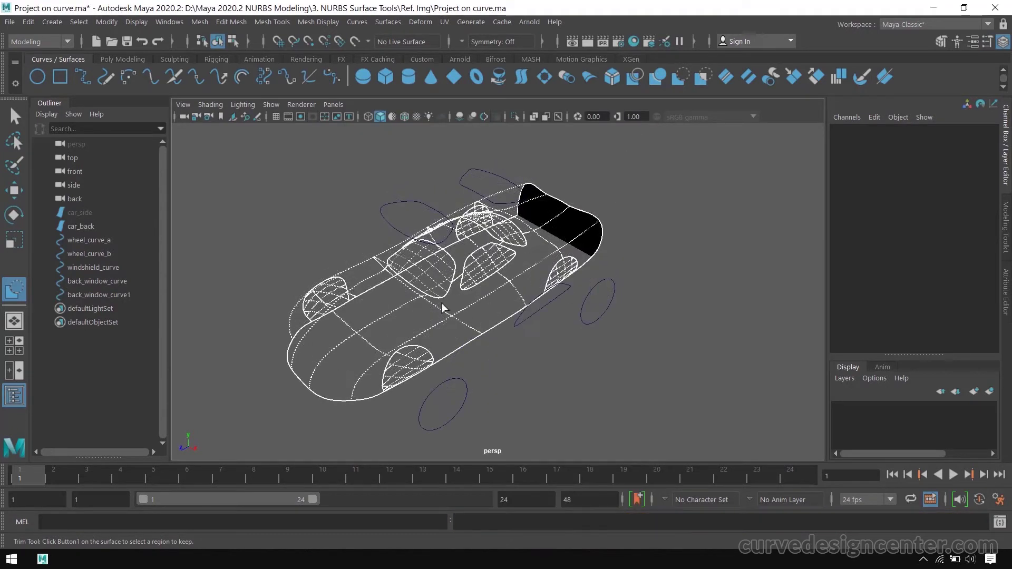
{"action": "left_click", "coordinate": [385, 315]}
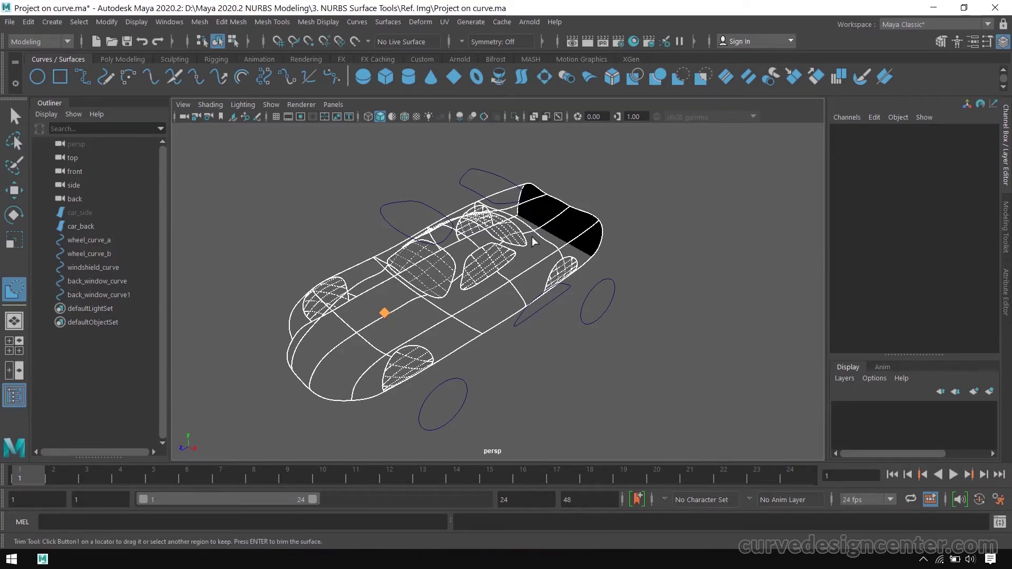
{"action": "key", "text": "Return"}
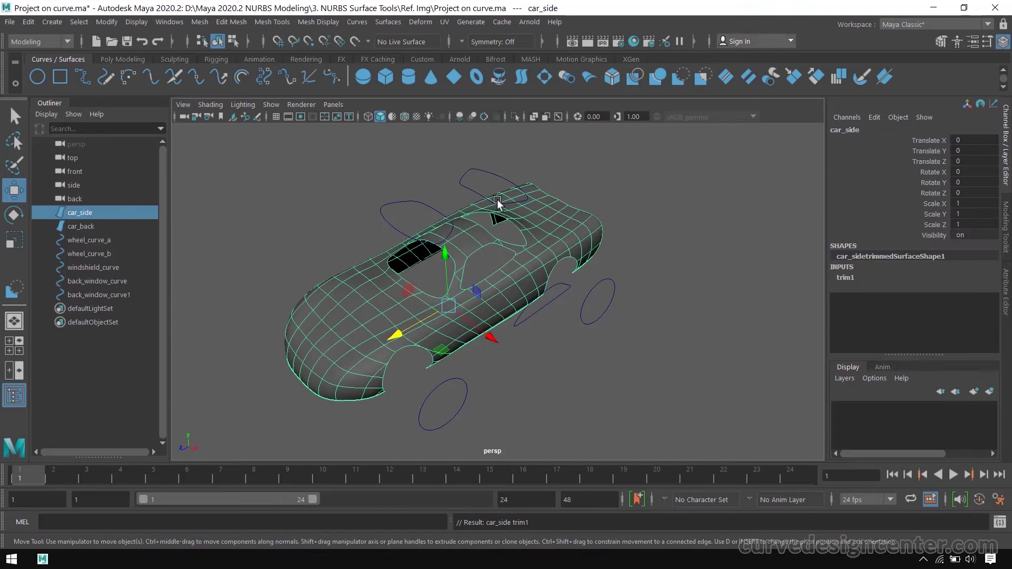
{"action": "right_click_drag", "start_coordinate": [497, 200], "coordinate": [528, 300], "text": "alt"}
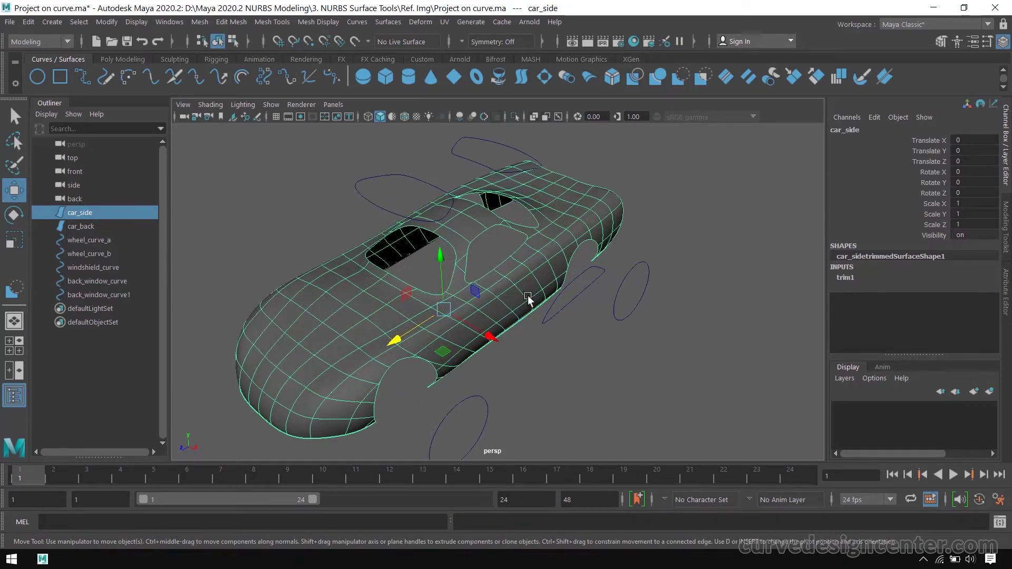
Select the windshield hole's trim edge using Trim Edge from the marking menu
{"action": "right_click", "coordinate": [521, 277]}
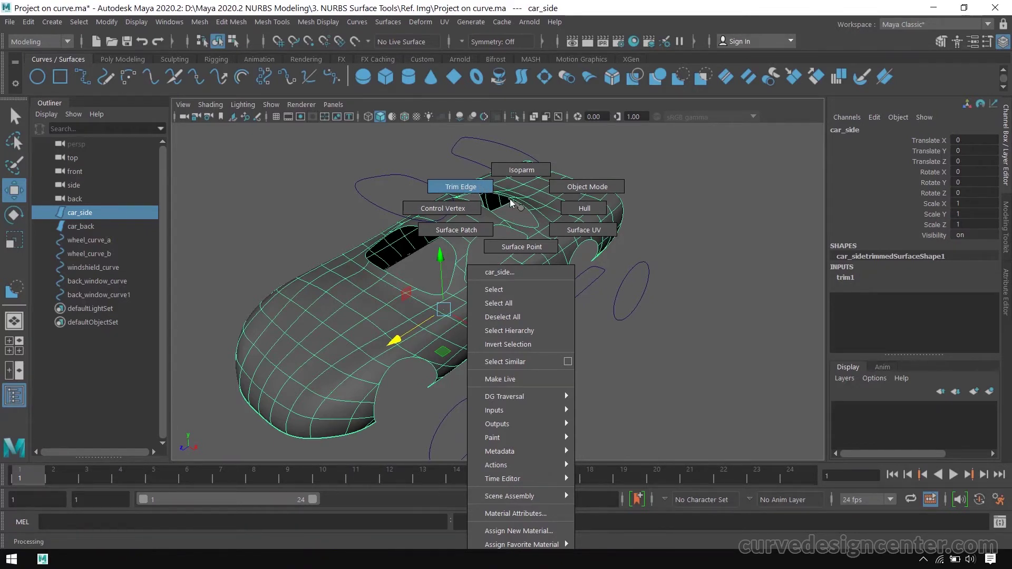
{"action": "mouse_move", "coordinate": [510, 199]}
{"action": "right_mouse_down"}
{"action": "mouse_move", "coordinate": [435, 263]}
{"action": "mouse_move", "coordinate": [399, 184]}
{"action": "right_mouse_up"}
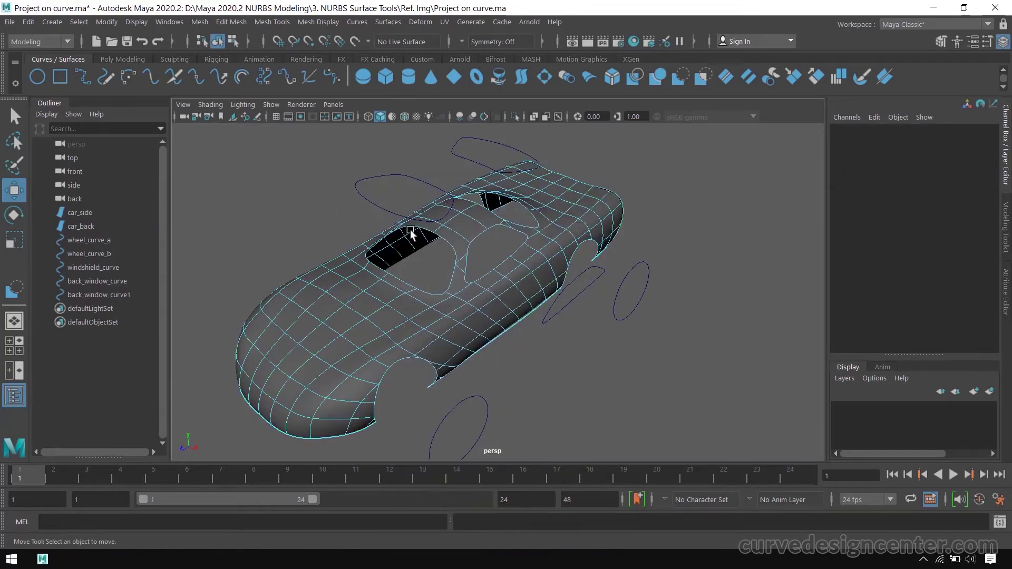
{"action": "left_click", "coordinate": [402, 283]}
{"action": "mouse_move", "coordinate": [495, 334]}
{"action": "left_mouse_down", "text": "alt"}
{"action": "mouse_move", "coordinate": [470, 357]}
{"action": "mouse_move", "coordinate": [518, 341]}
{"action": "left_mouse_up", "text": "alt"}
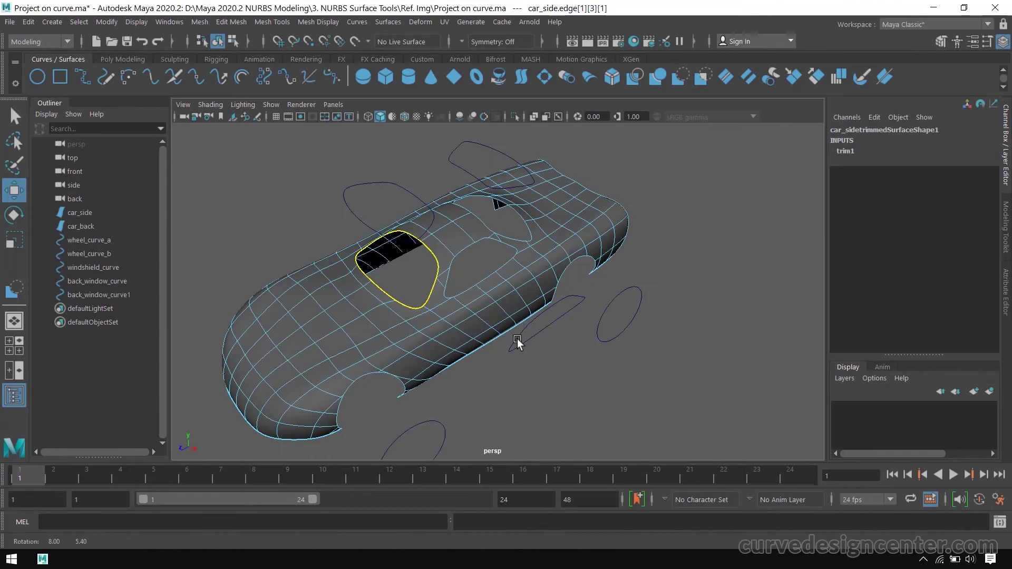
{"action": "scroll", "coordinate": [339, 256], "scroll_direction": "up", "scroll_amount": 3}
{"action": "mouse_move", "coordinate": [467, 265]}
{"action": "left_mouse_down", "text": "alt"}
{"action": "mouse_move", "coordinate": [555, 309]}
{"action": "mouse_move", "coordinate": [519, 332]}
{"action": "mouse_move", "coordinate": [393, 263]}
{"action": "left_mouse_up", "text": "alt"}
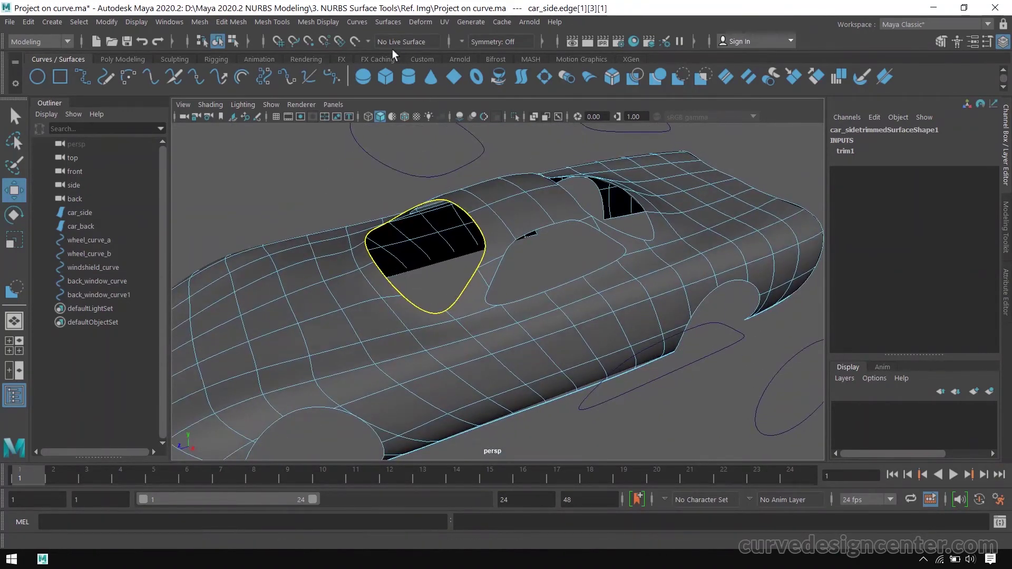
Duplicate the windshield edge as duplicatedCurve1 and centre its pivot
{"action": "left_click", "coordinate": [357, 22]}
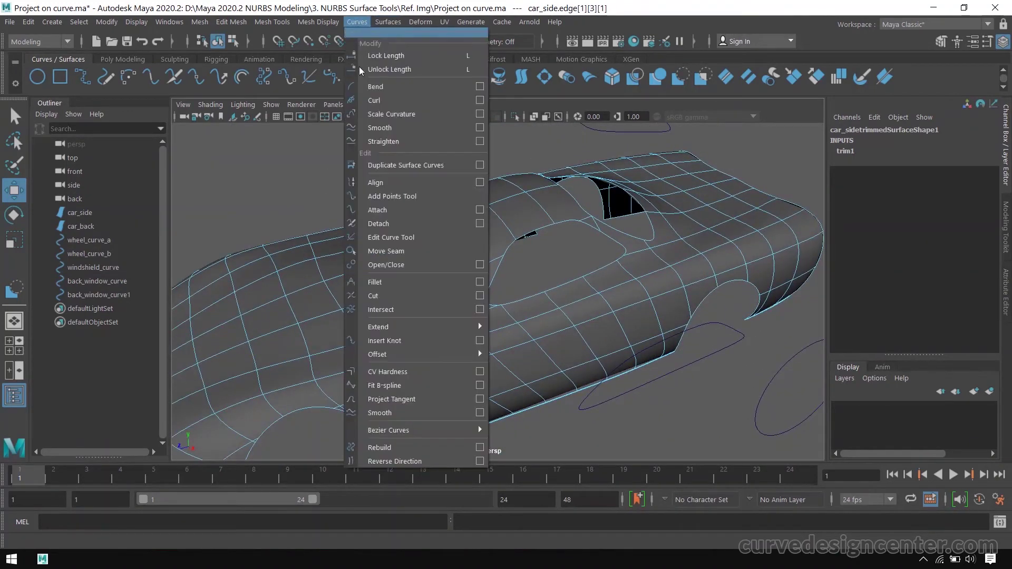
{"action": "left_click", "coordinate": [410, 167]}
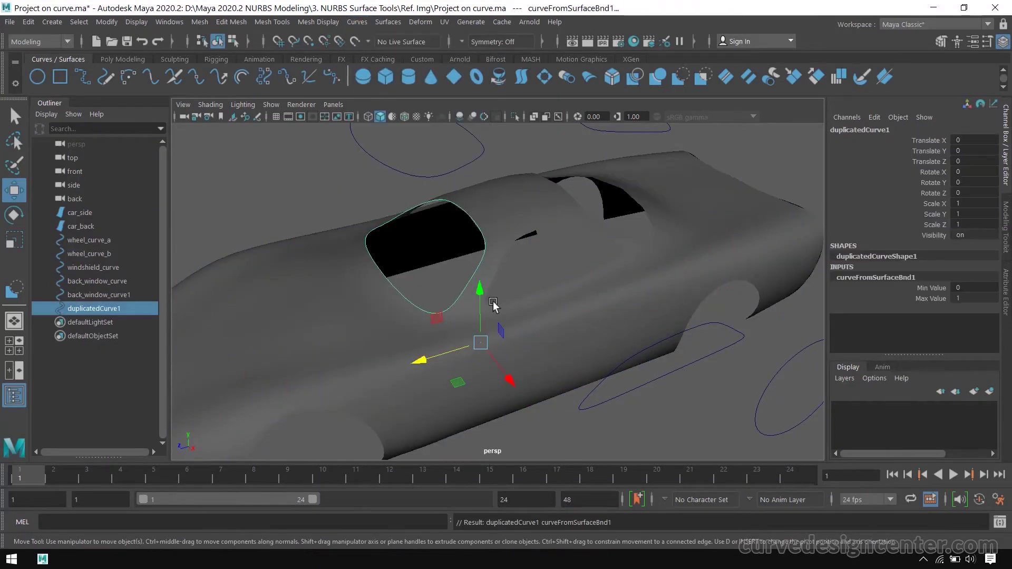
{"action": "left_click", "coordinate": [650, 417]}
{"action": "left_click", "coordinate": [417, 305]}
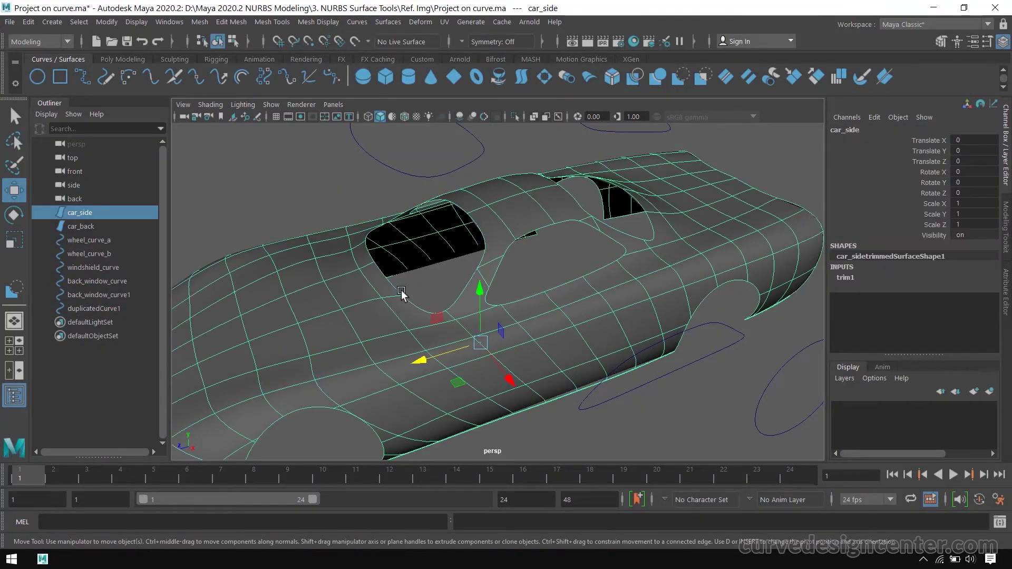
{"action": "left_click", "coordinate": [402, 292]}
{"action": "left_click_drag", "start_coordinate": [418, 356], "coordinate": [469, 380], "text": "alt"}
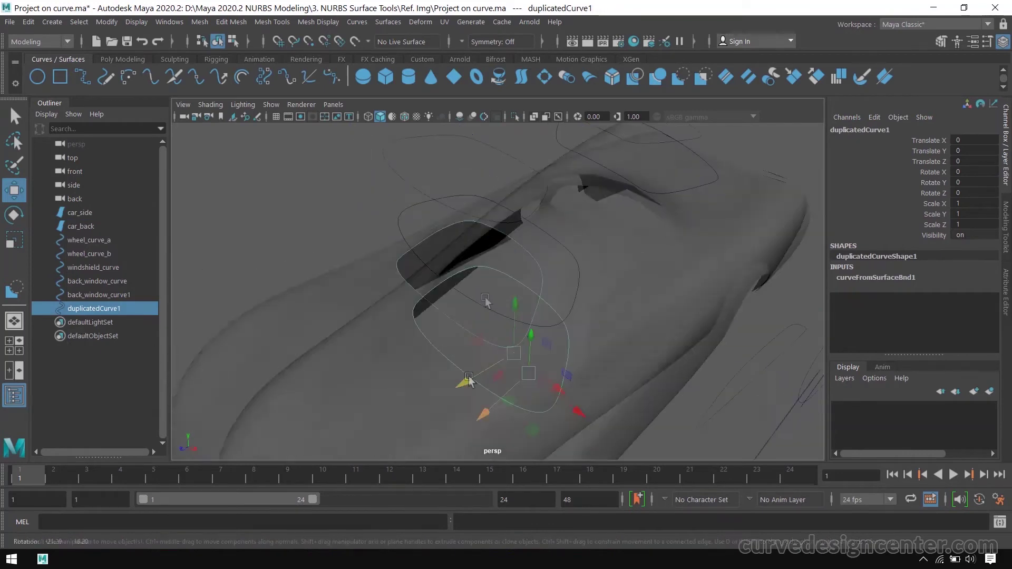
{"action": "left_click", "coordinate": [107, 23]}
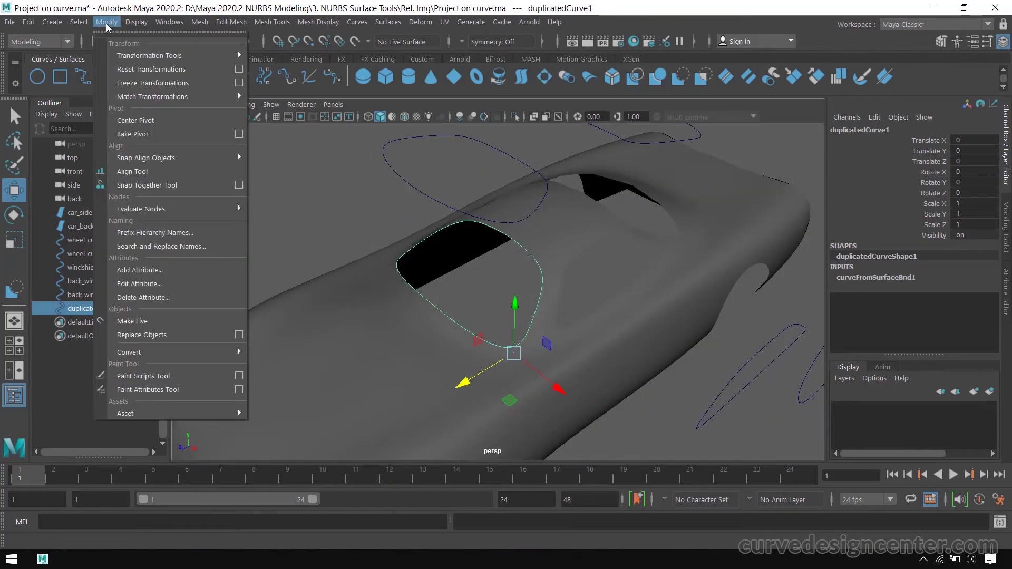
{"action": "left_click", "coordinate": [139, 119]}
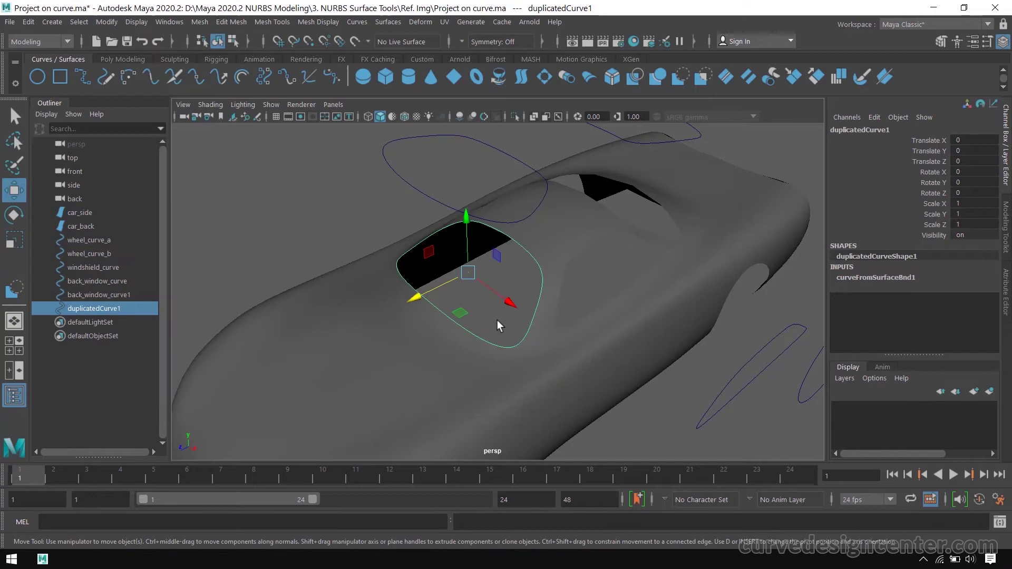
Make a second copy of the curve and nudge it slightly off the edge
{"action": "left_click_drag", "start_coordinate": [497, 320], "coordinate": [482, 324], "text": "alt"}
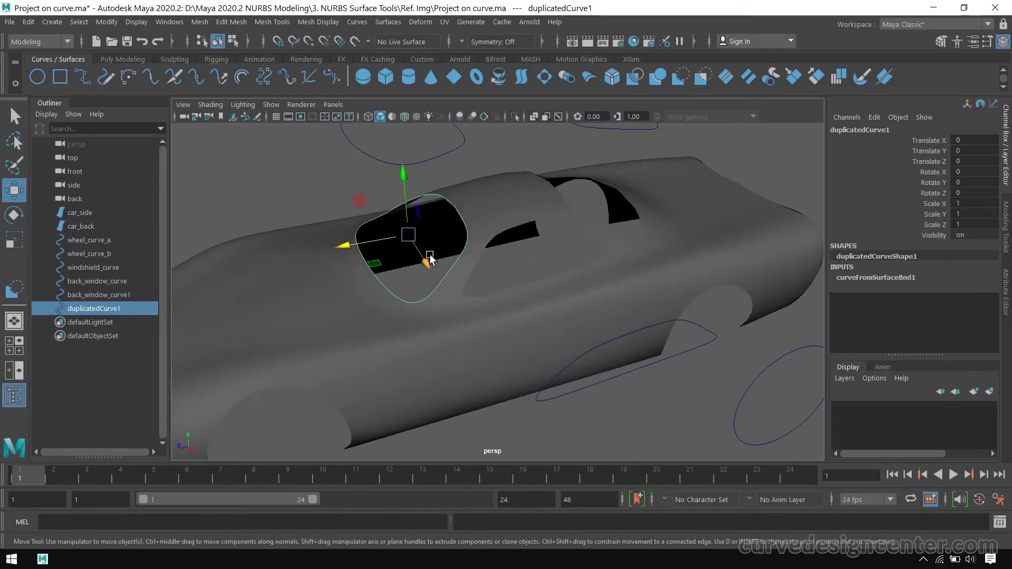
{"action": "key", "text": "ctrl+d"}
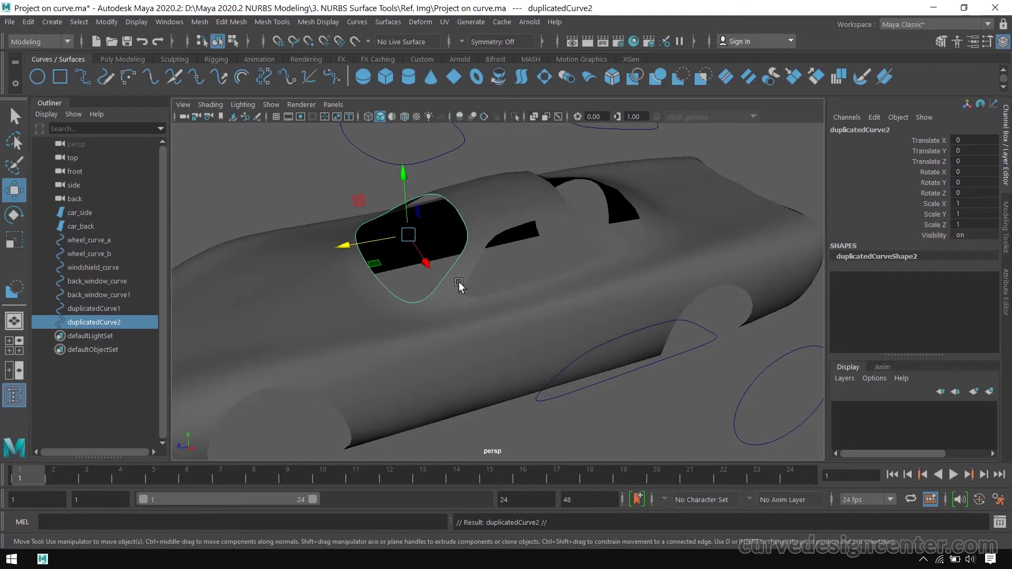
{"action": "mouse_move", "coordinate": [458, 285]}
{"action": "left_mouse_down", "text": "alt"}
{"action": "mouse_move", "coordinate": [436, 310]}
{"action": "mouse_move", "coordinate": [396, 185]}
{"action": "left_mouse_up", "text": "alt"}
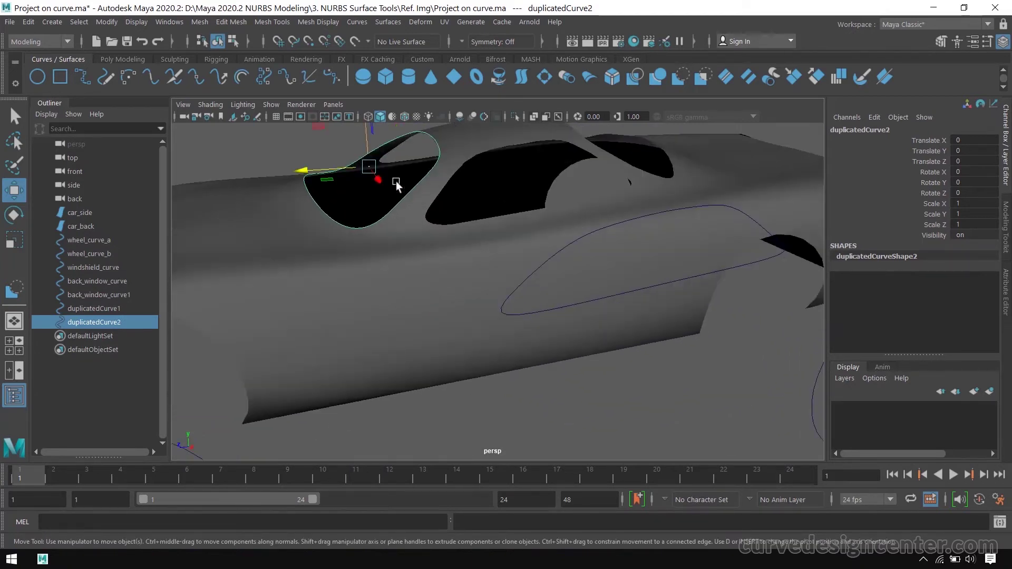
{"action": "scroll", "coordinate": [396, 183], "scroll_direction": "up", "scroll_amount": 5}
{"action": "key", "text": "f"}
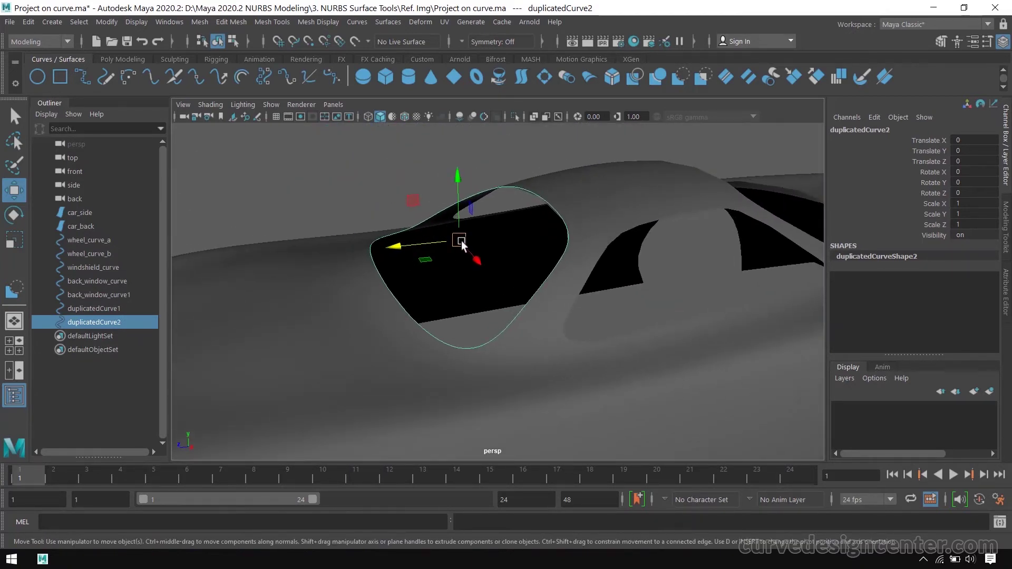
{"action": "mouse_move", "coordinate": [460, 240]}
{"action": "left_mouse_down"}
{"action": "mouse_move", "coordinate": [467, 247]}
{"action": "mouse_move", "coordinate": [449, 307]}
{"action": "left_mouse_up"}
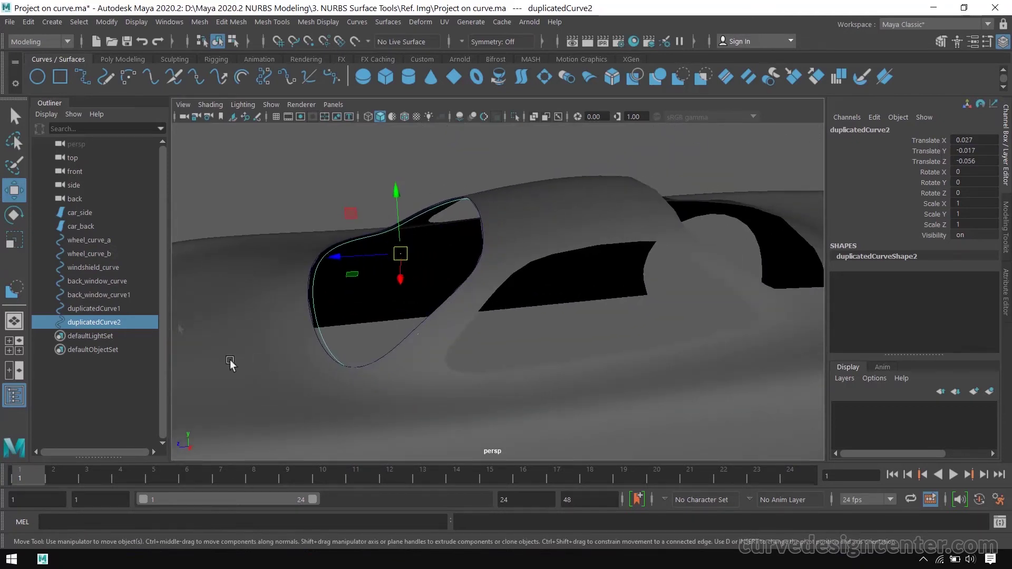
Loft a rim surface between duplicatedCurve1 and duplicatedCurve2, then inspect it up close
{"action": "left_click", "coordinate": [89, 307], "text": "ctrl"}
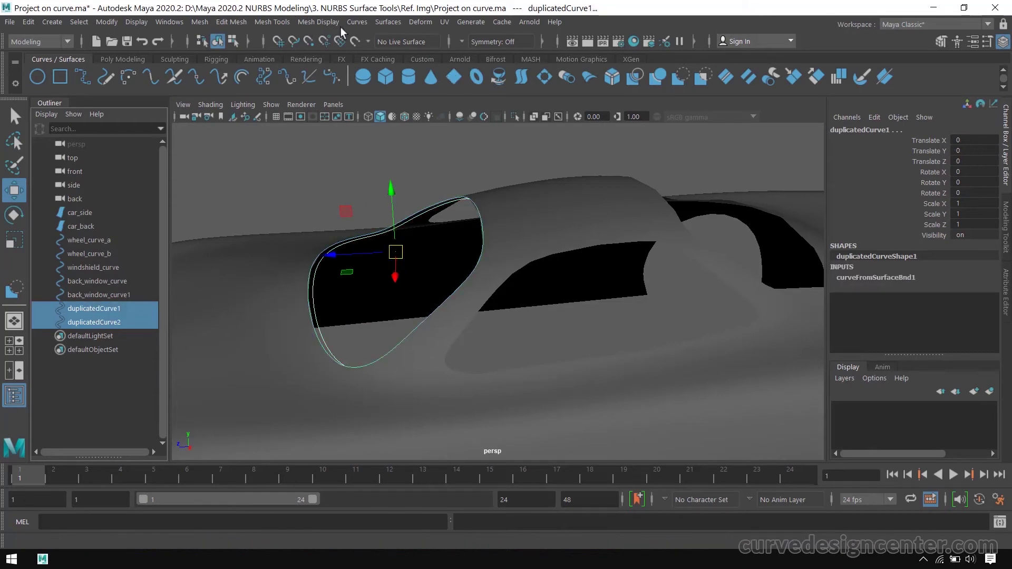
{"action": "left_click", "coordinate": [396, 23]}
{"action": "left_click", "coordinate": [409, 51]}
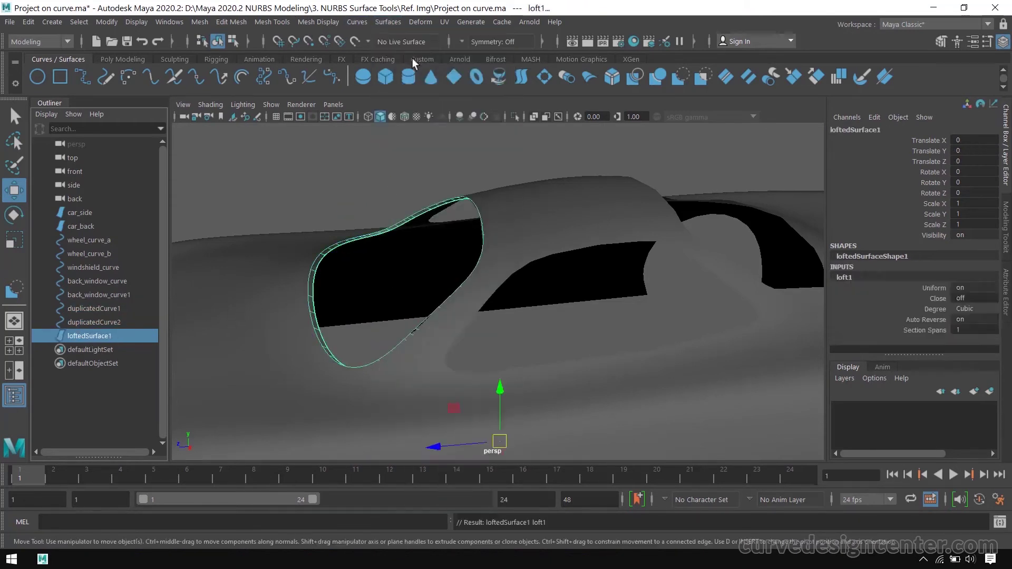
{"action": "left_click_drag", "start_coordinate": [441, 203], "coordinate": [370, 171], "text": "alt"}
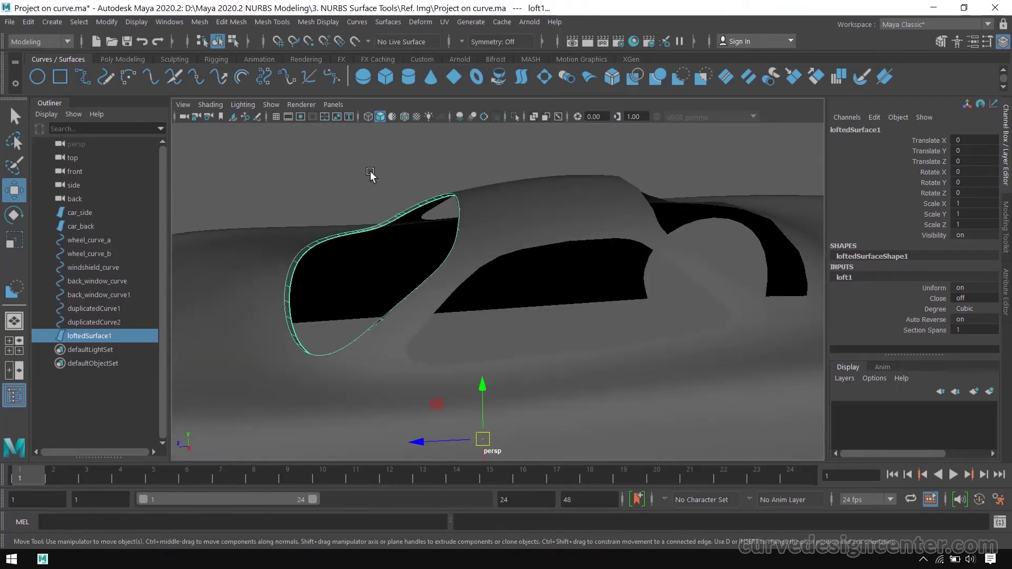
{"action": "left_click", "coordinate": [332, 247]}
{"action": "mouse_move", "coordinate": [332, 247]}
{"action": "left_mouse_down", "text": "alt"}
{"action": "mouse_move", "coordinate": [544, 268]}
{"action": "mouse_move", "coordinate": [382, 283]}
{"action": "mouse_move", "coordinate": [341, 254]}
{"action": "mouse_move", "coordinate": [511, 274]}
{"action": "mouse_move", "coordinate": [377, 256]}
{"action": "left_mouse_up", "text": "alt"}
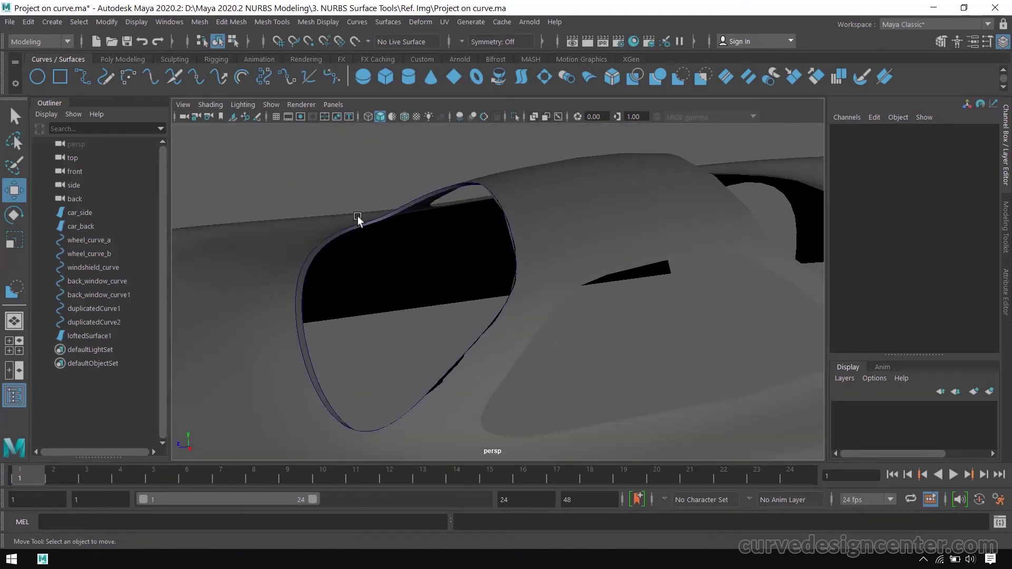
{"action": "mouse_move", "coordinate": [528, 292]}
{"action": "left_mouse_down", "text": "alt"}
{"action": "mouse_move", "coordinate": [560, 288]}
{"action": "mouse_move", "coordinate": [555, 323]}
{"action": "mouse_move", "coordinate": [529, 318]}
{"action": "mouse_move", "coordinate": [397, 358]}
{"action": "left_mouse_up", "text": "alt"}
{"action": "left_click", "coordinate": [392, 319]}
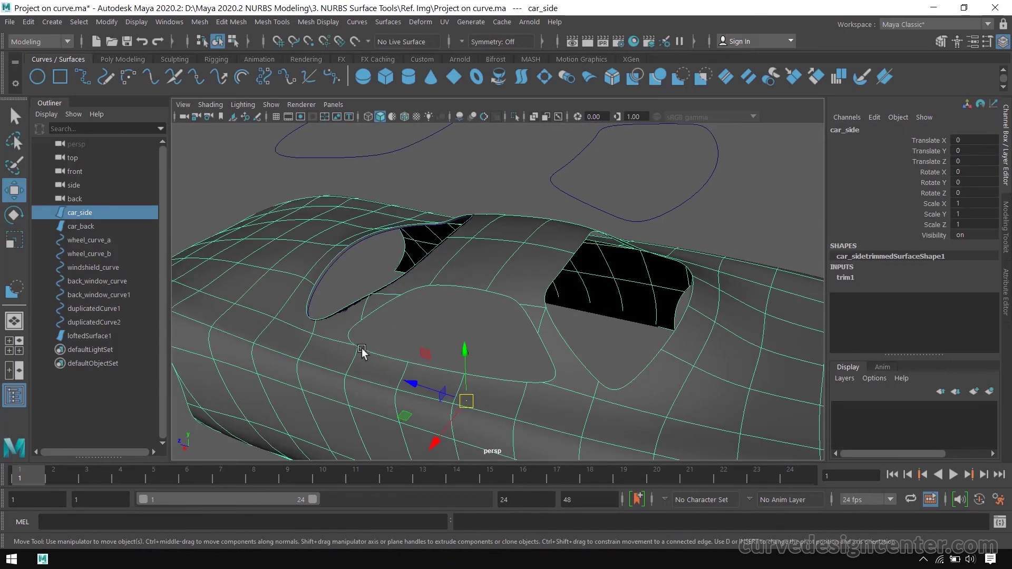
Orbit to look down on the car, then maximize the top view
{"action": "mouse_move", "coordinate": [459, 306]}
{"action": "left_mouse_down", "text": "alt"}
{"action": "mouse_move", "coordinate": [534, 322]}
{"action": "mouse_move", "coordinate": [669, 278]}
{"action": "mouse_move", "coordinate": [551, 252]}
{"action": "mouse_move", "coordinate": [518, 310]}
{"action": "mouse_move", "coordinate": [512, 281]}
{"action": "mouse_move", "coordinate": [520, 284]}
{"action": "left_mouse_up", "text": "alt"}
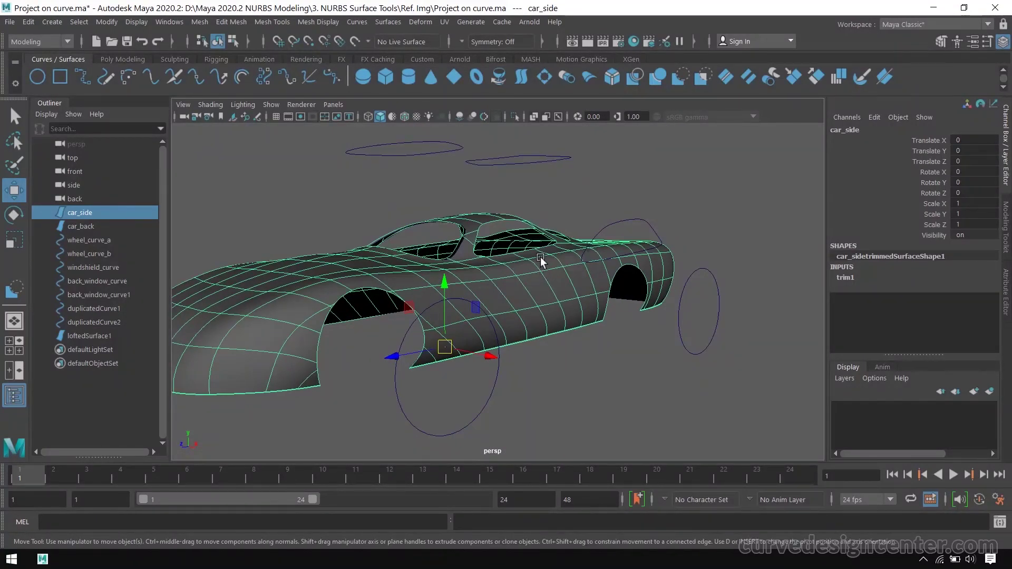
{"action": "left_click_drag", "start_coordinate": [543, 264], "coordinate": [519, 282], "text": "alt"}
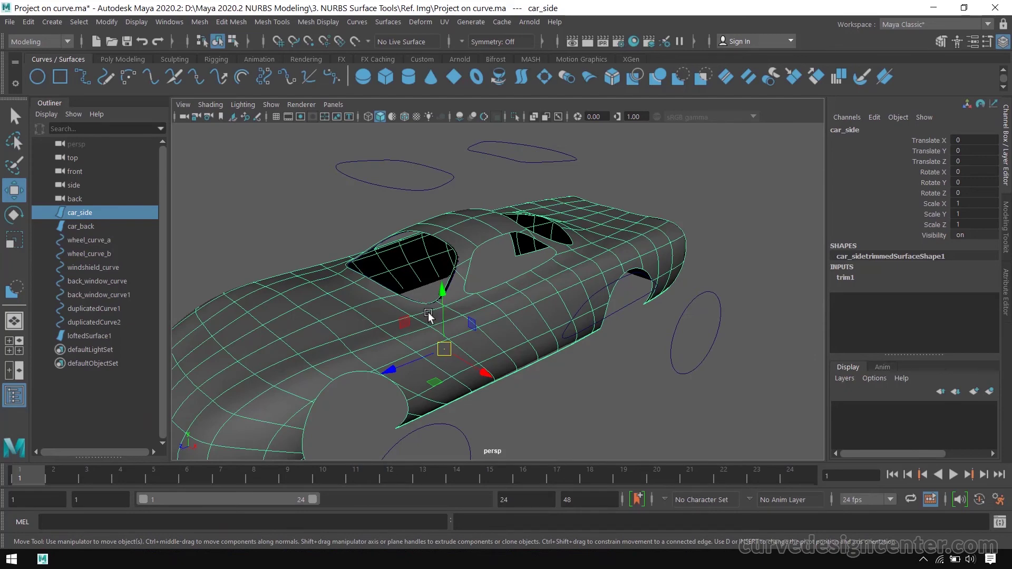
{"action": "key", "text": "space"}
{"action": "key", "text": "space"}
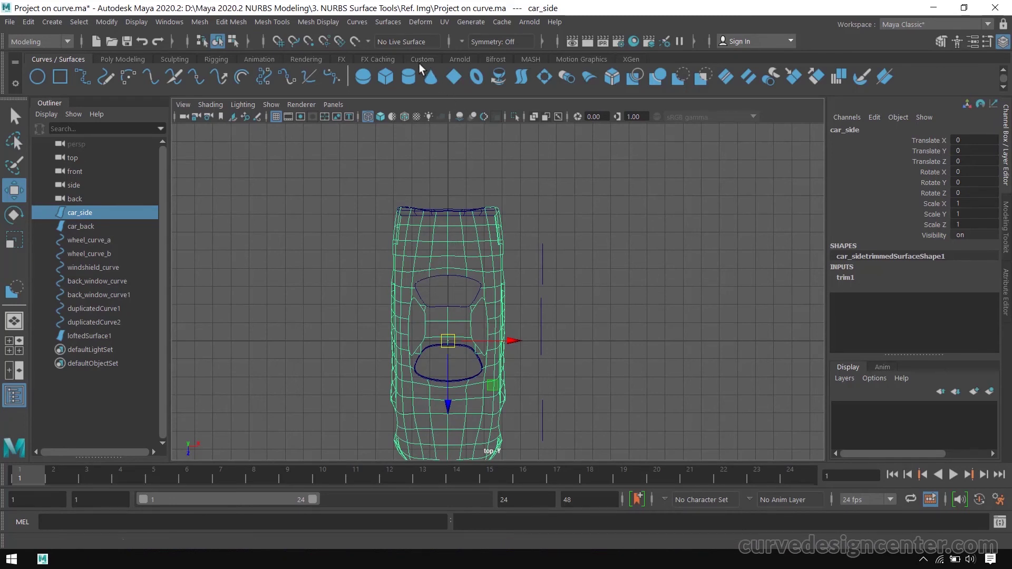
Check the maximized side view, then maximize perspective and tumble to a higher angle
{"action": "key", "text": "space"}
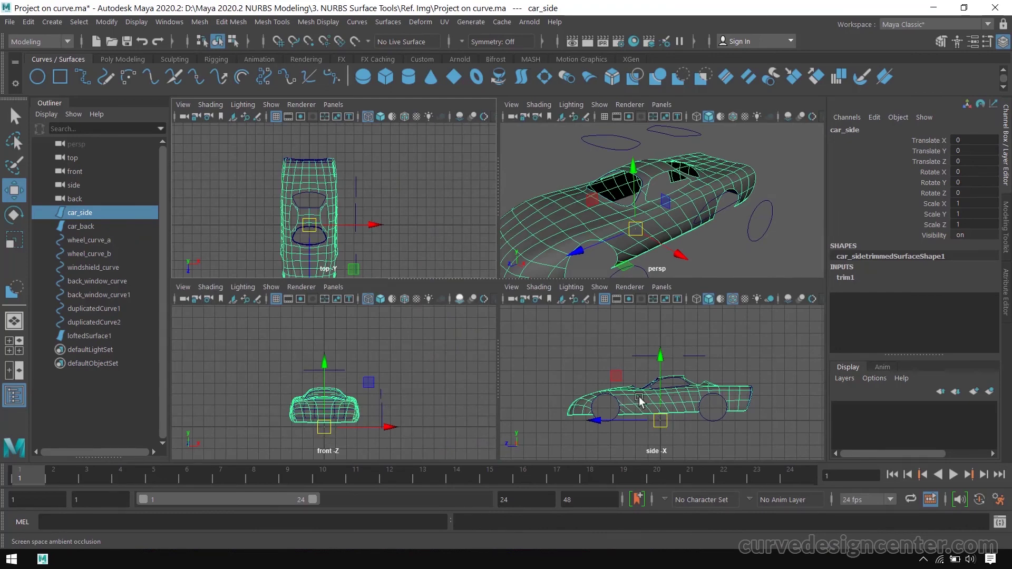
{"action": "key", "text": "space"}
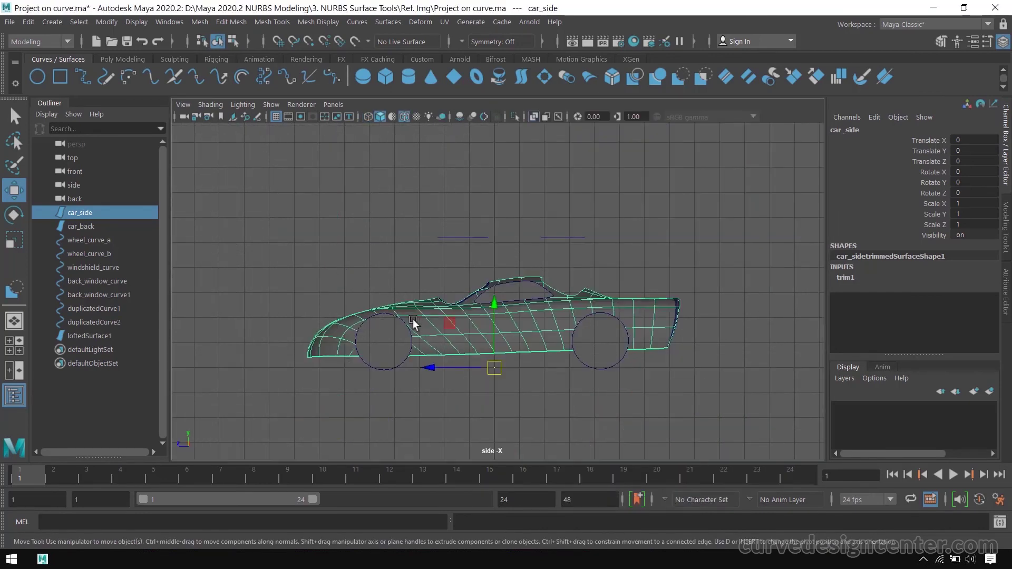
{"action": "key", "text": "space"}
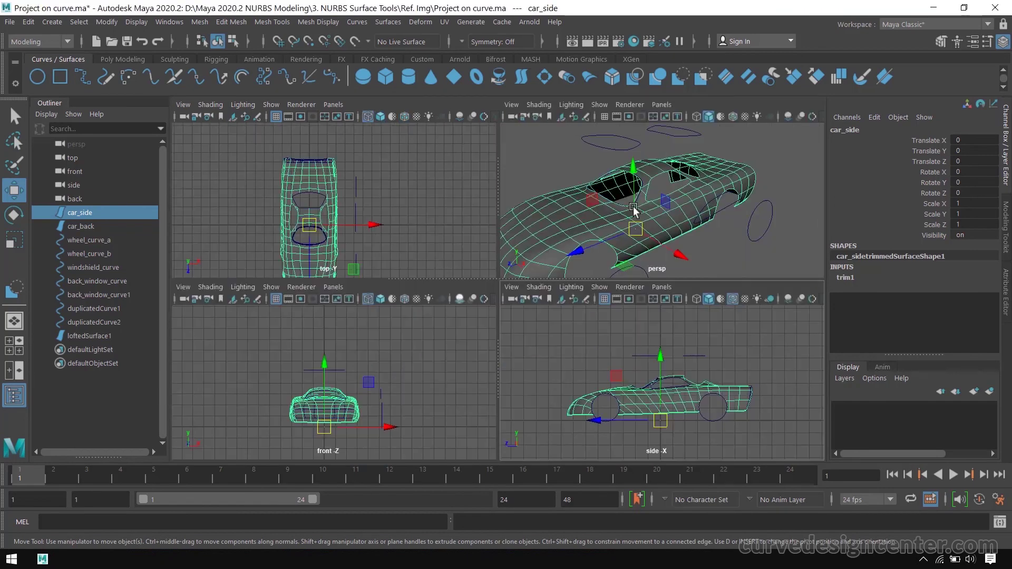
{"action": "key", "text": "space"}
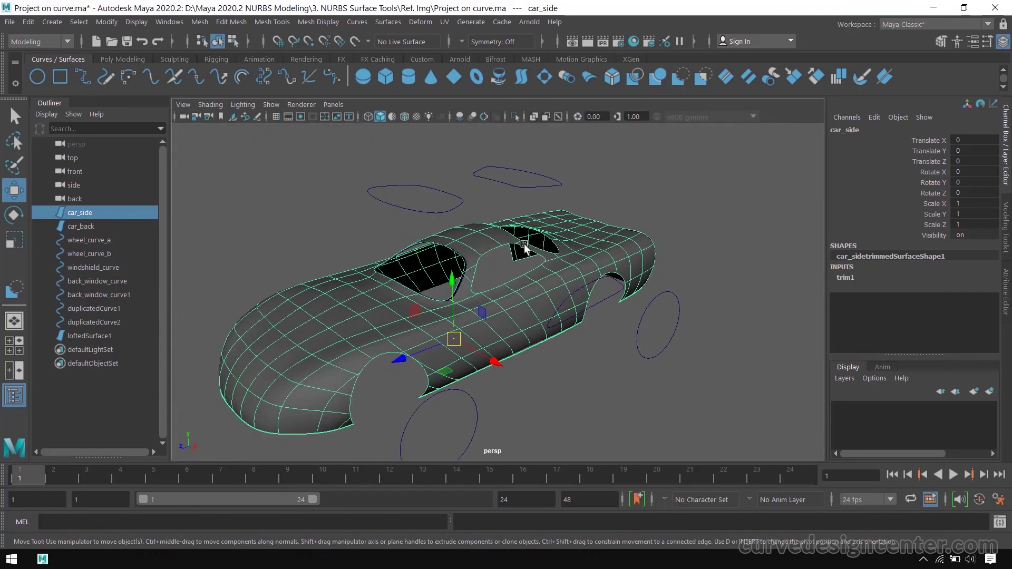
{"action": "mouse_move", "coordinate": [528, 313]}
{"action": "left_mouse_down", "text": "alt"}
{"action": "mouse_move", "coordinate": [533, 329]}
{"action": "mouse_move", "coordinate": [359, 366]}
{"action": "left_mouse_up", "text": "alt"}
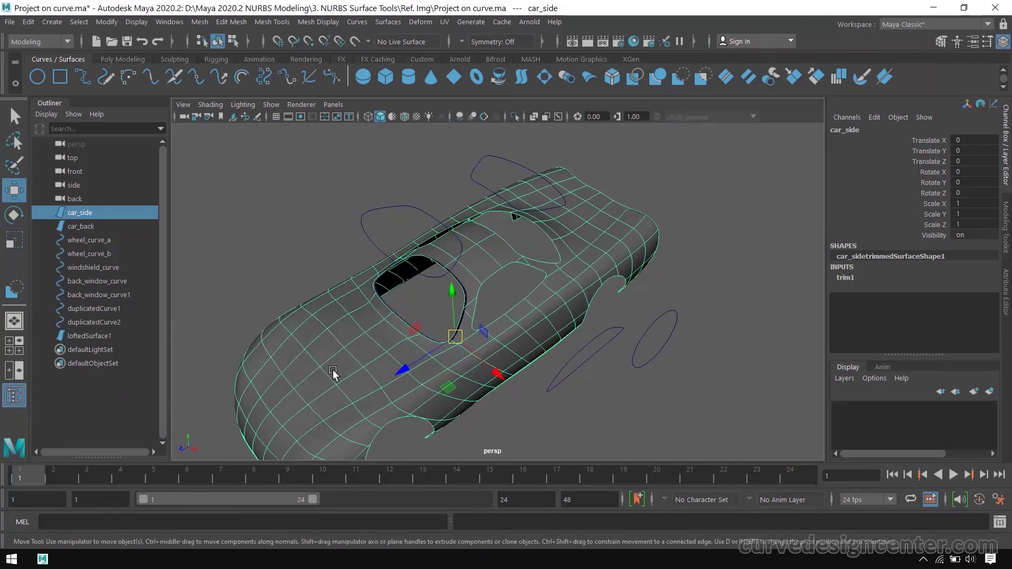